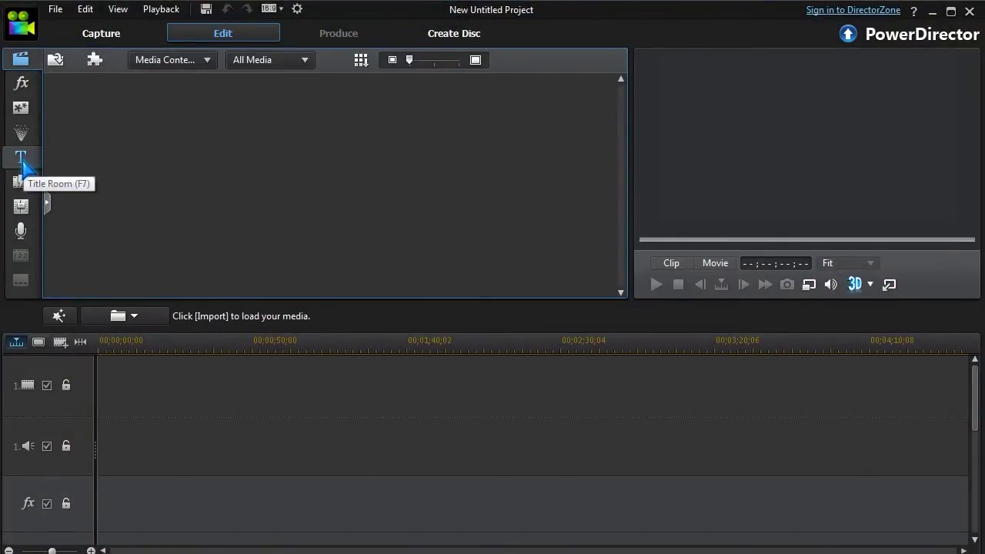
# - Open the Title Room and switch the template category to New Tag
pyautogui.click(20, 158)
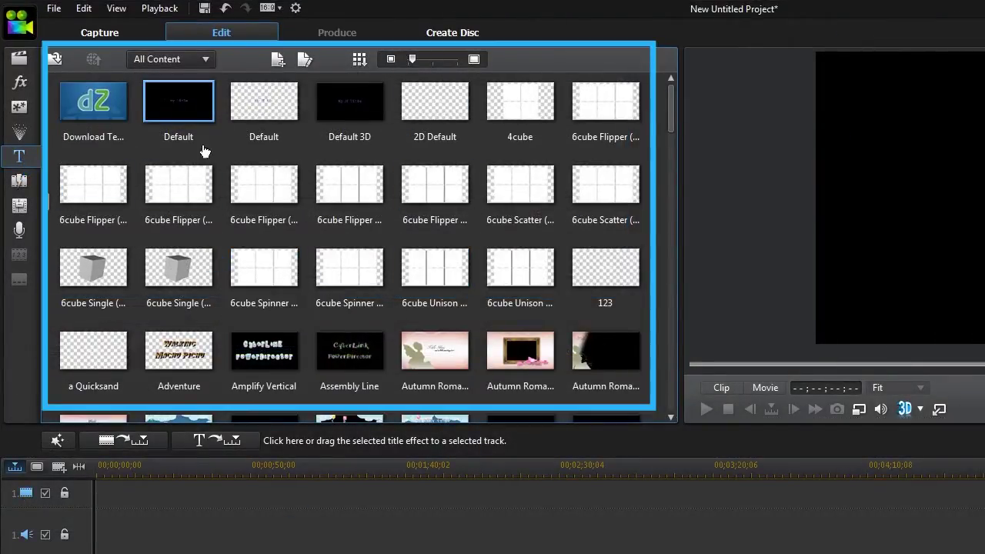
pyautogui.click(207, 62)
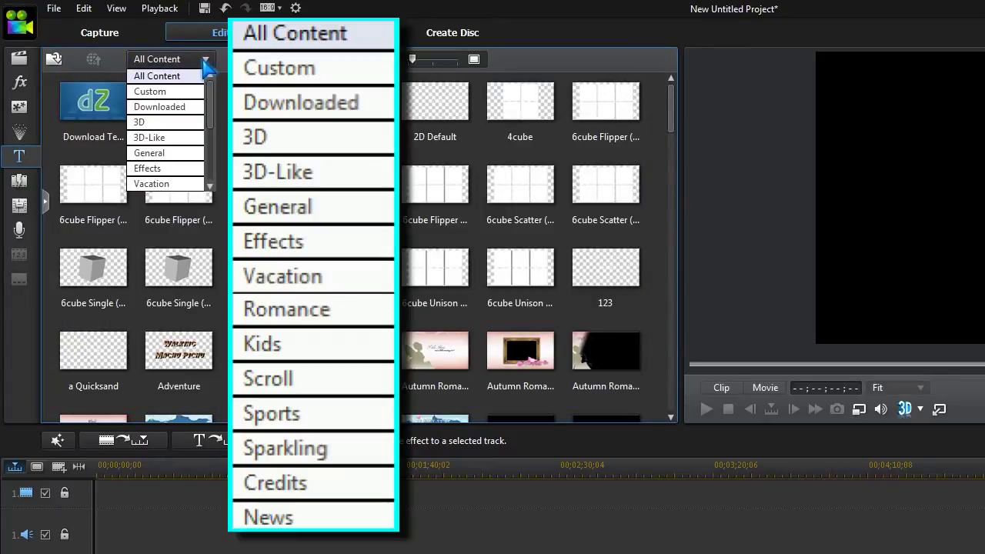
pyautogui.press('Down')
pyautogui.press('Down')
pyautogui.press('Down')
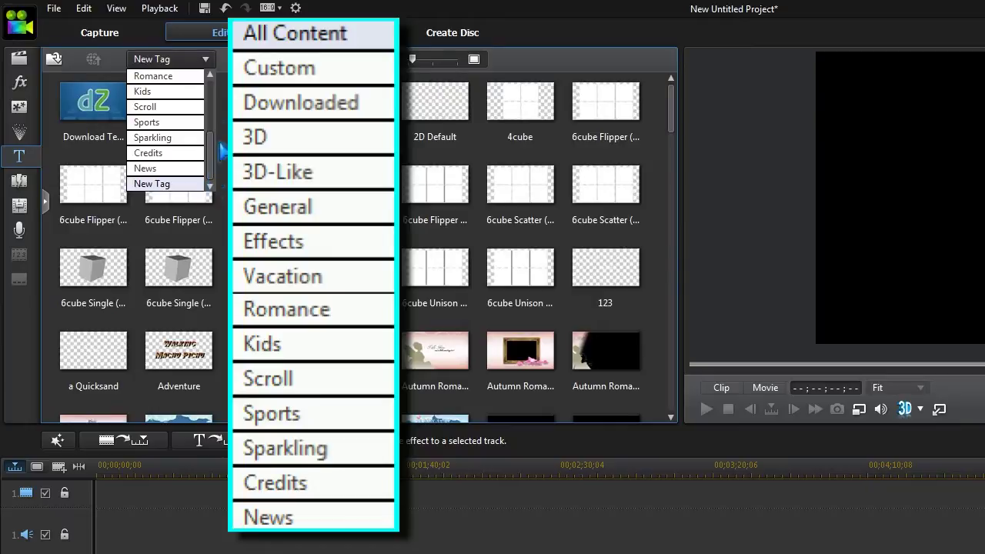
pyautogui.press('Return')
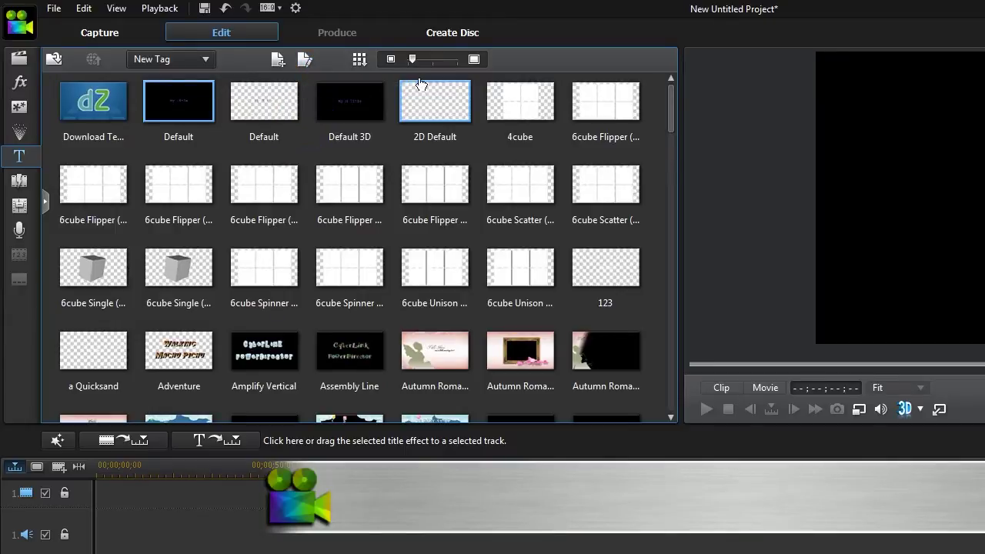
# - Shrink the template thumbnails and add a new custom tag in the tag panel
pyautogui.moveTo(413, 62)
pyautogui.mouseDown()
pyautogui.moveTo(434, 62)
pyautogui.moveTo(408, 62)
pyautogui.mouseUp()
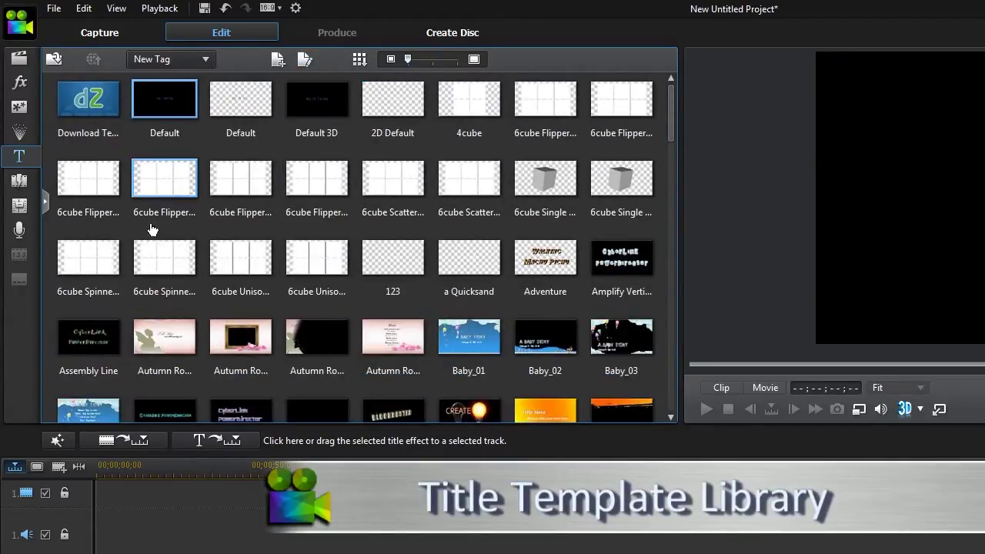
pyautogui.click(46, 205)
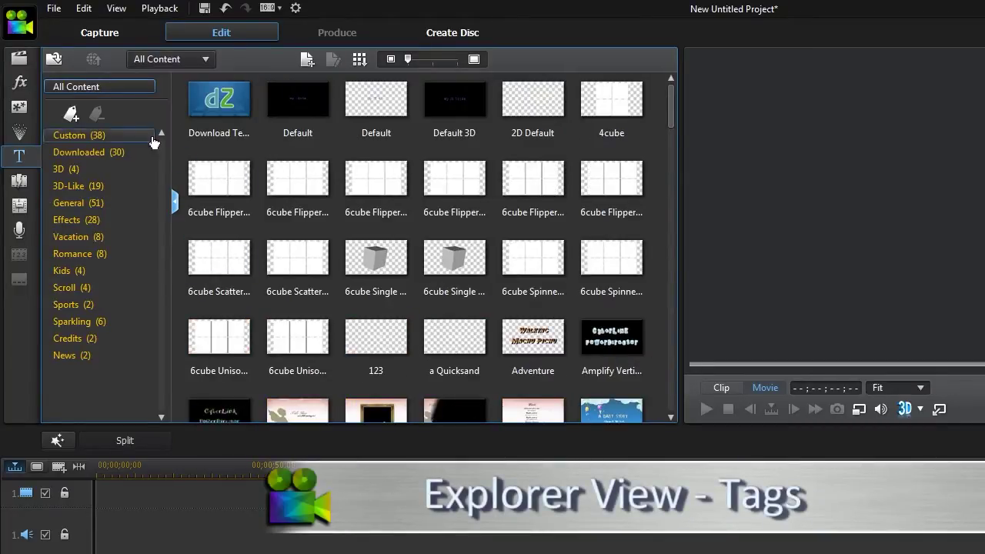
pyautogui.click(70, 114)
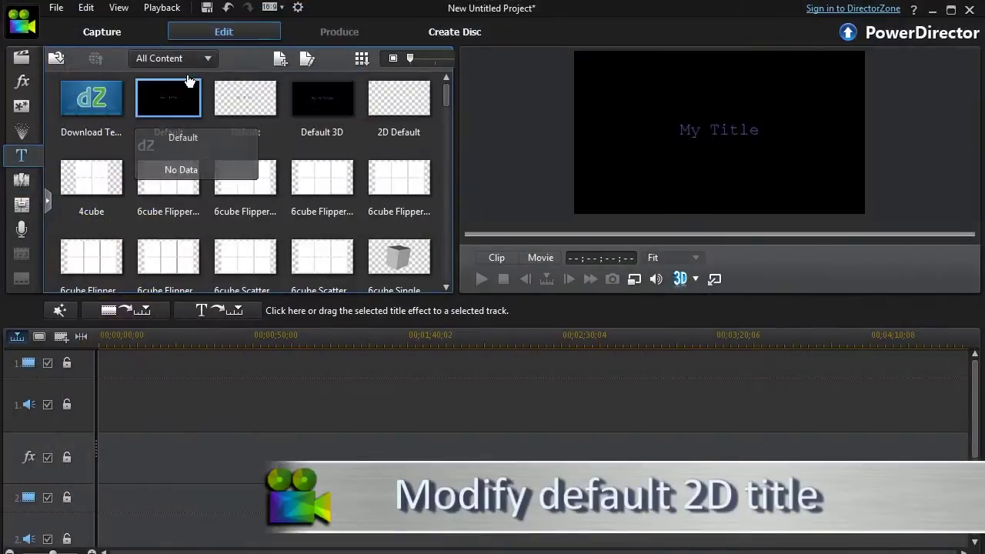
# - Place the Default title at the start of video track 1 and open it in the Title Designer
pyautogui.moveTo(173, 108); pyautogui.dragTo(107, 368)
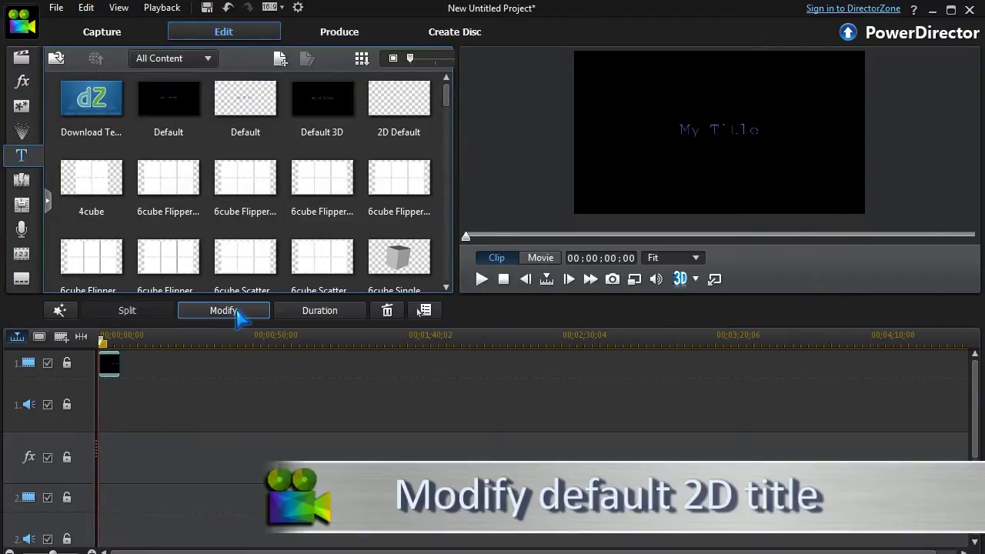
pyautogui.click(232, 312)
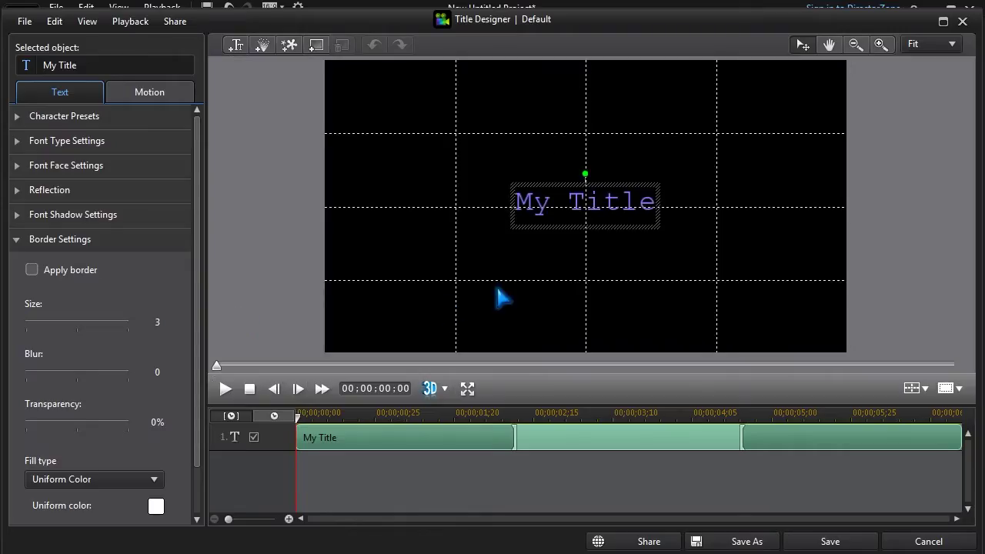
# - Replace the 'My Title' placeholder text with 'CREATE'
pyautogui.click(517, 192)
pyautogui.moveTo(515, 201); pyautogui.dragTo(677, 205)
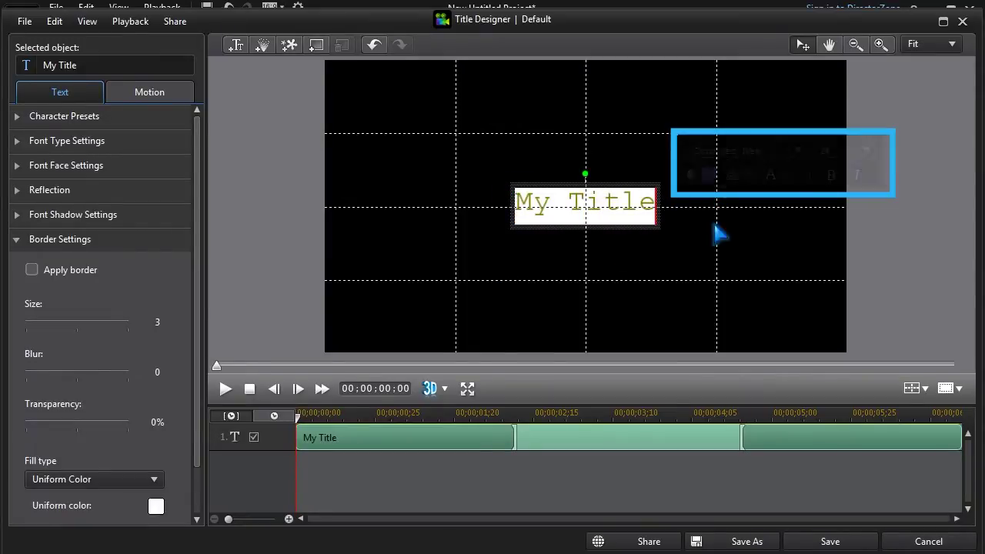
pyautogui.write('CREATE')
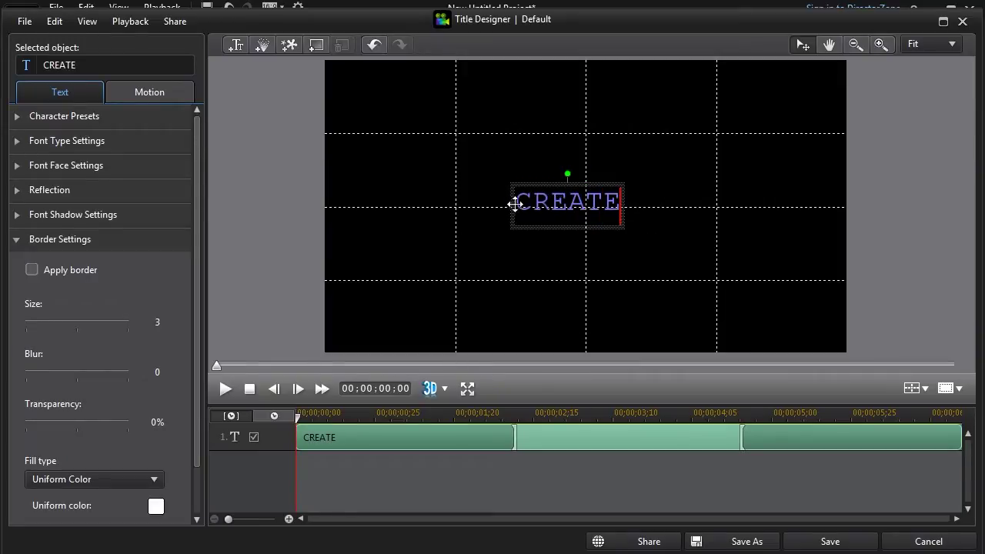
# - Apply a blue Character Preset style to the CREATE text
pyautogui.moveTo(515, 203); pyautogui.dragTo(625, 216)
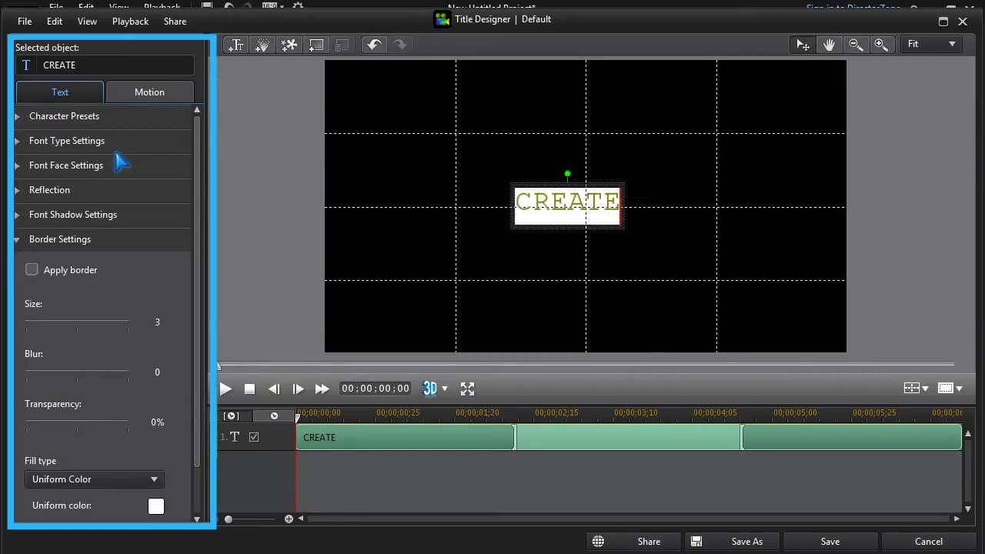
pyautogui.click(19, 117)
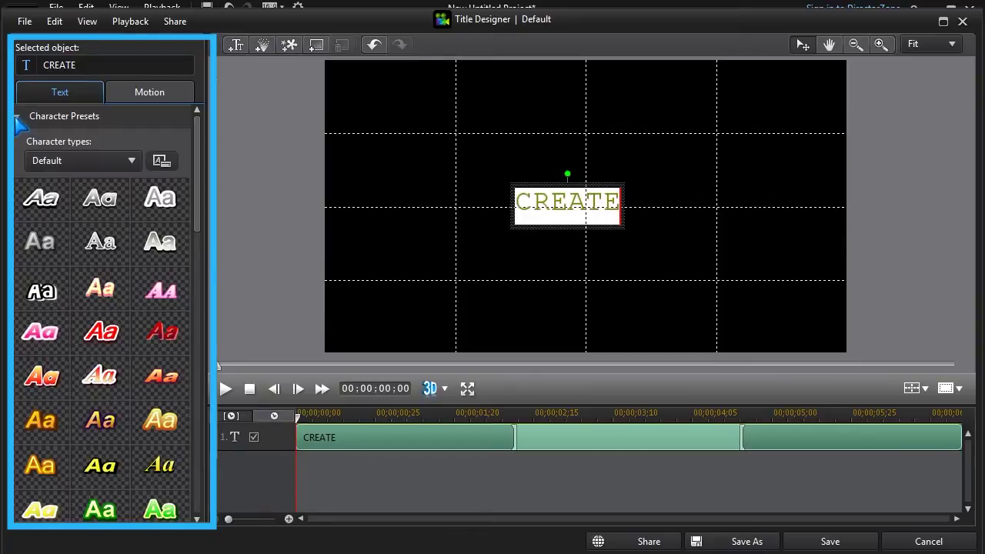
pyautogui.click(101, 383)
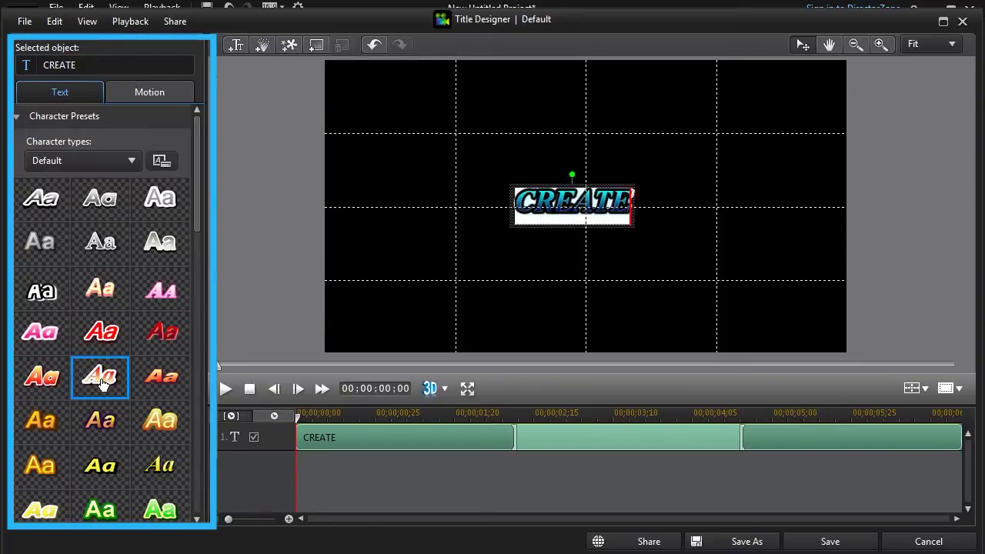
pyautogui.click(45, 468)
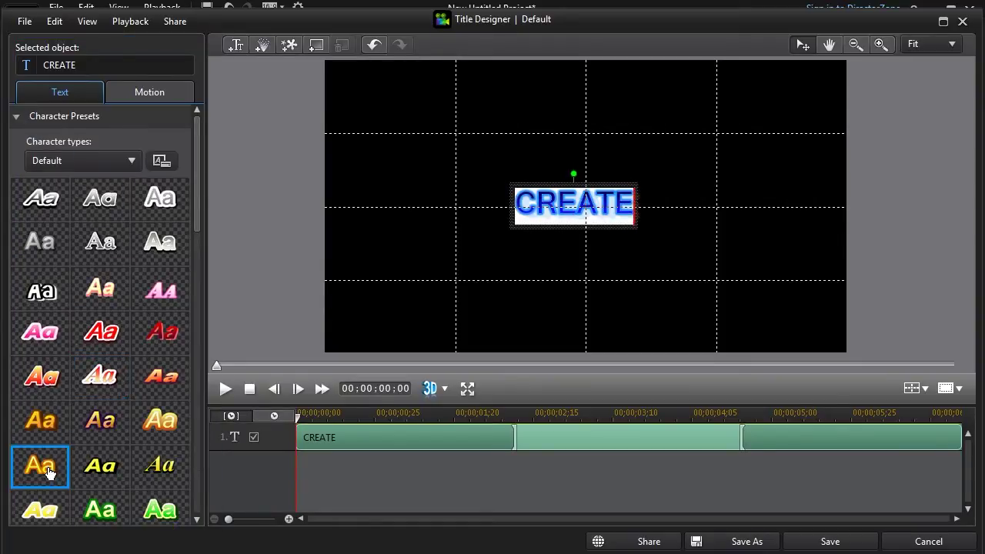
pyautogui.click(18, 116)
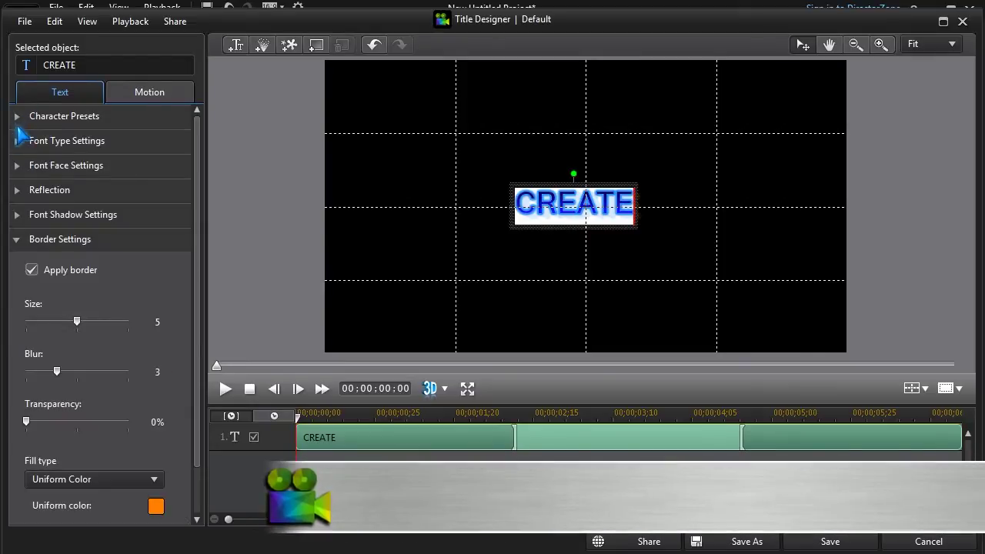
# - Set CREATE's font to Aargh, size 48, with white text colour
pyautogui.click(18, 142)
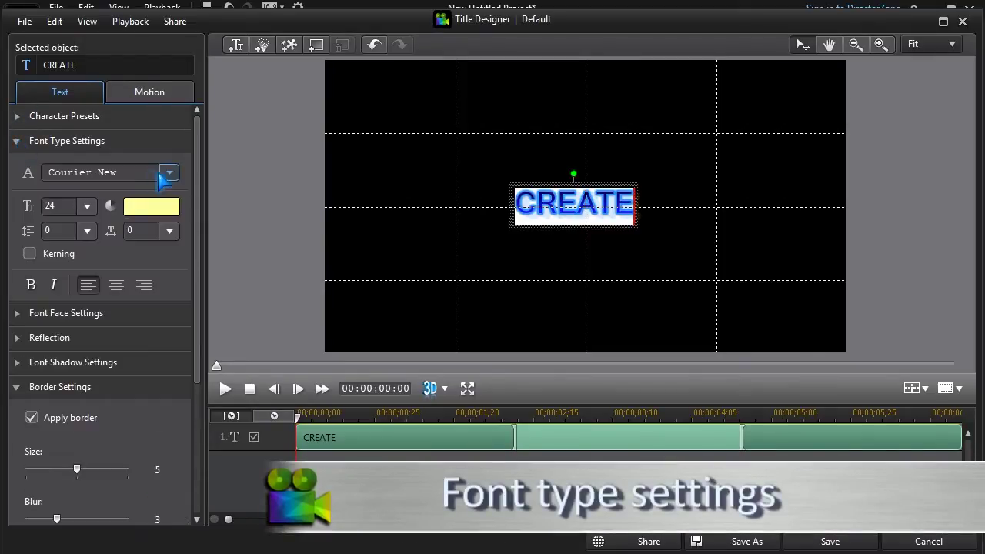
pyautogui.click(169, 174)
pyautogui.scroll(10, 104, 262)
pyautogui.click(104, 265)
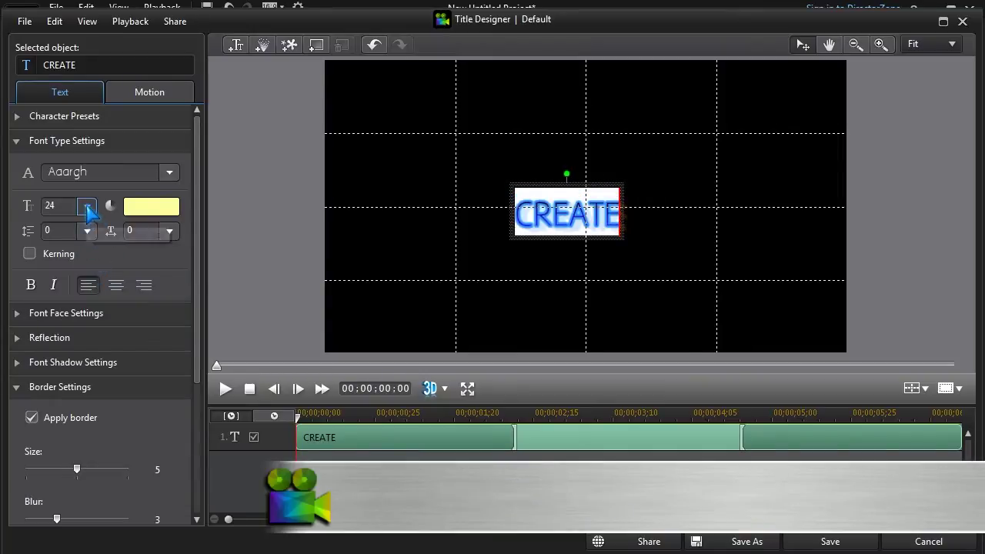
pyautogui.click(88, 206)
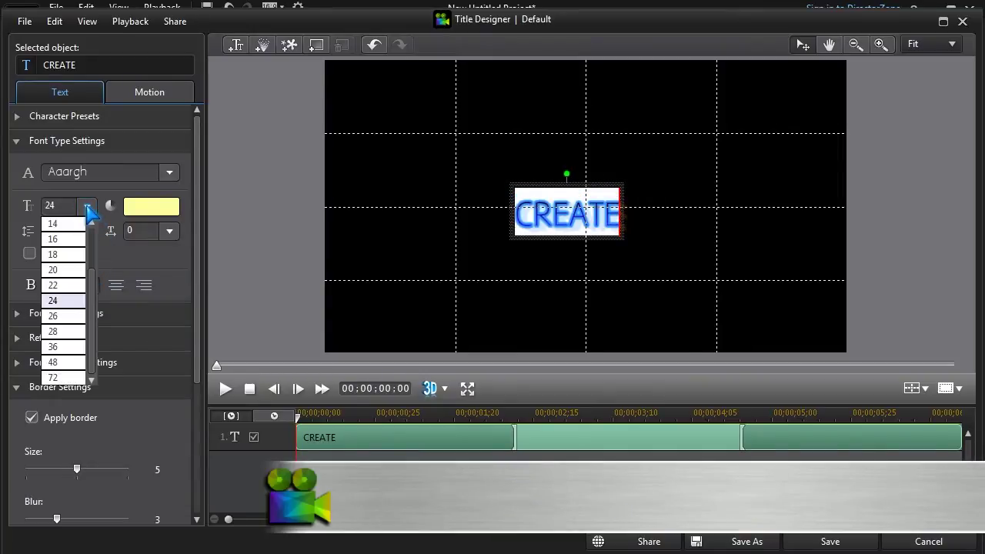
pyautogui.click(60, 365)
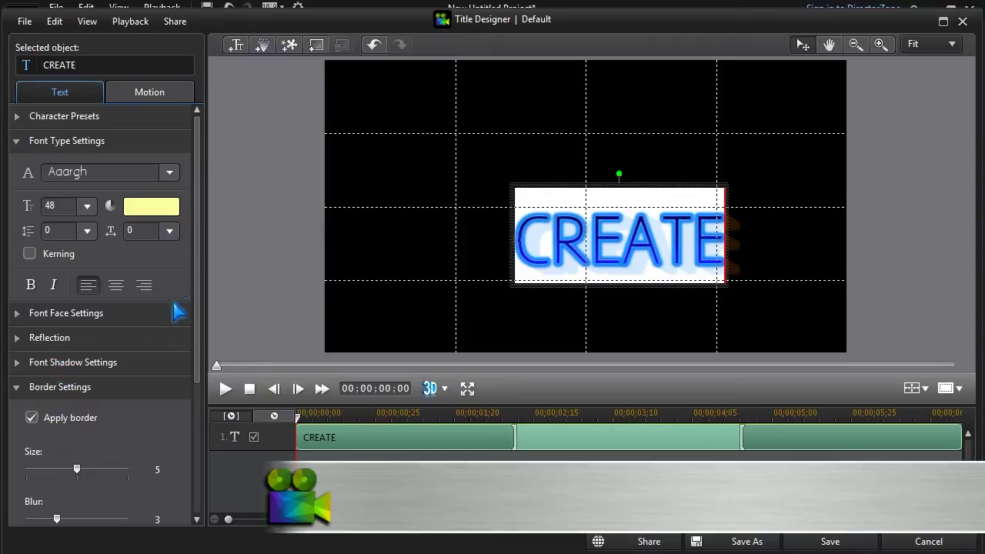
pyautogui.click(168, 216)
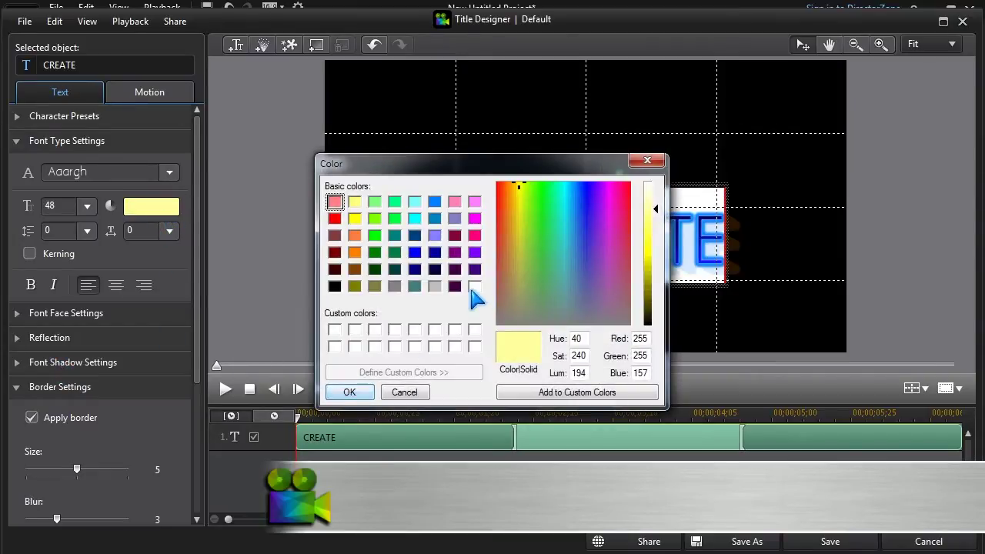
pyautogui.click(475, 286)
pyautogui.click(350, 392)
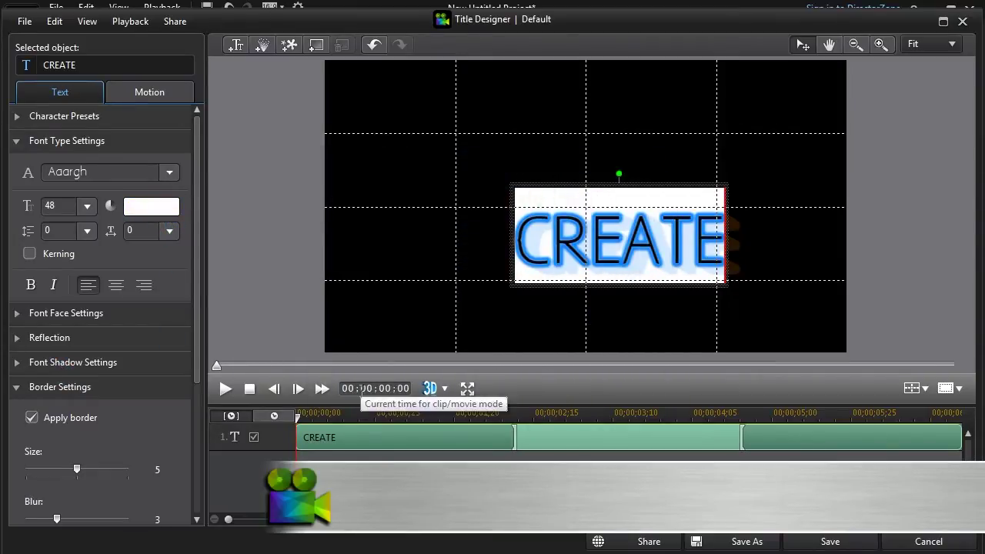
pyautogui.click(17, 141)
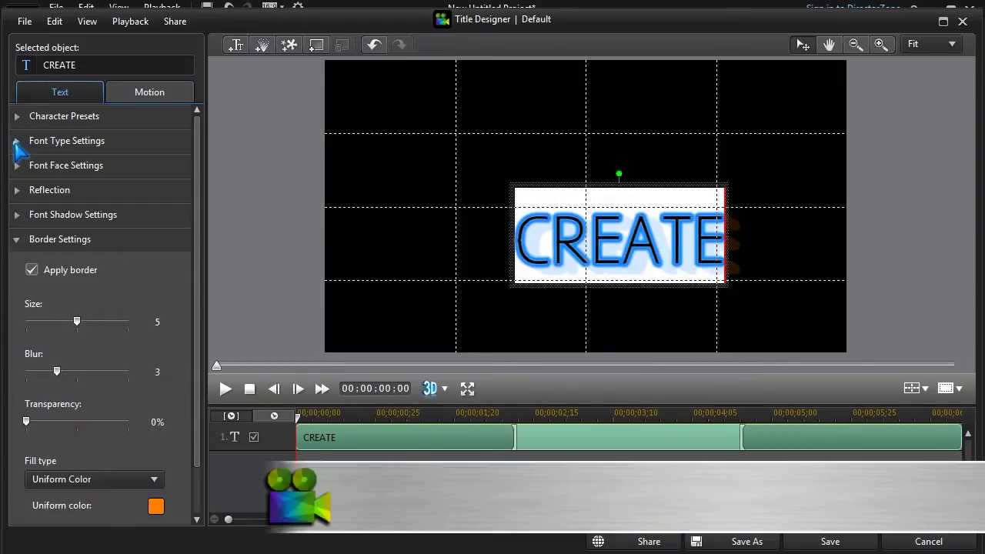
# - Change CREATE's border colour from orange to red
pyautogui.click(157, 505)
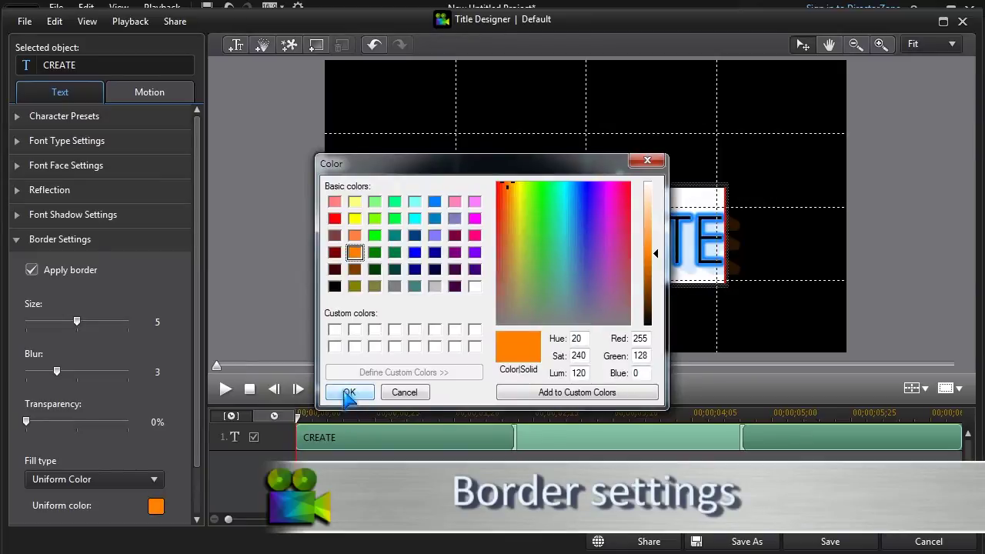
pyautogui.click(333, 219)
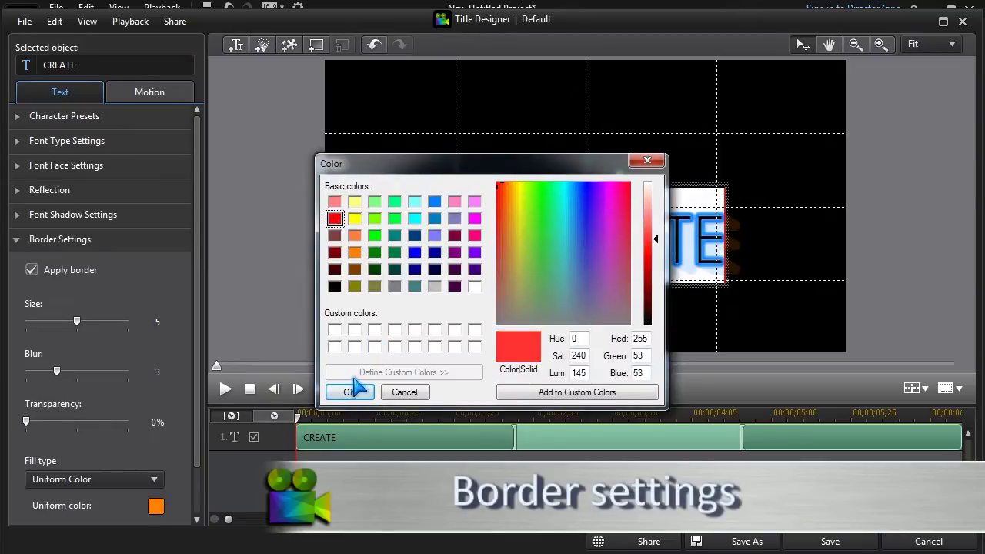
pyautogui.click(349, 392)
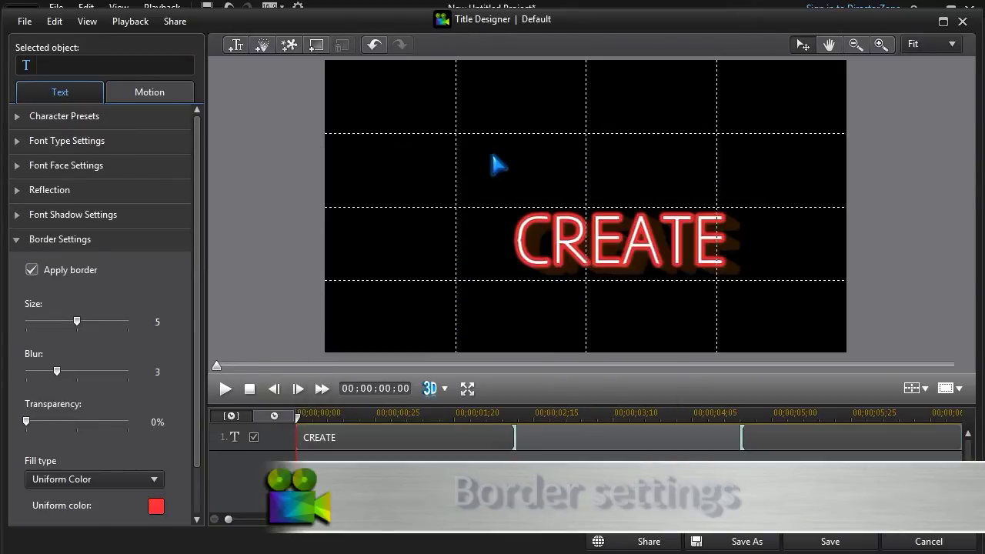
# - Turn off the font shadow on the CREATE text
pyautogui.click(513, 251)
pyautogui.moveTo(519, 248)
pyautogui.mouseDown()
pyautogui.moveTo(677, 259)
pyautogui.moveTo(777, 292)
pyautogui.mouseUp()
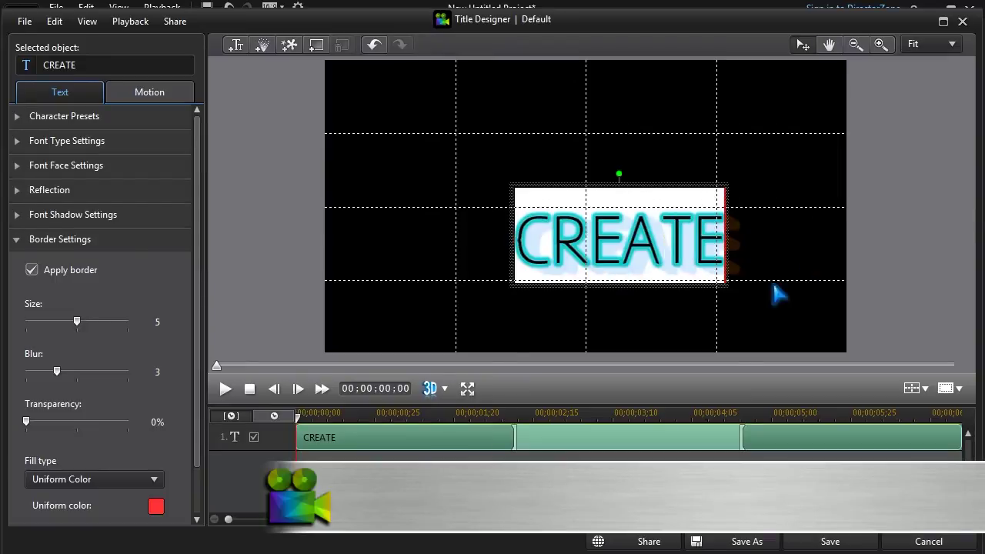
pyautogui.click(32, 237)
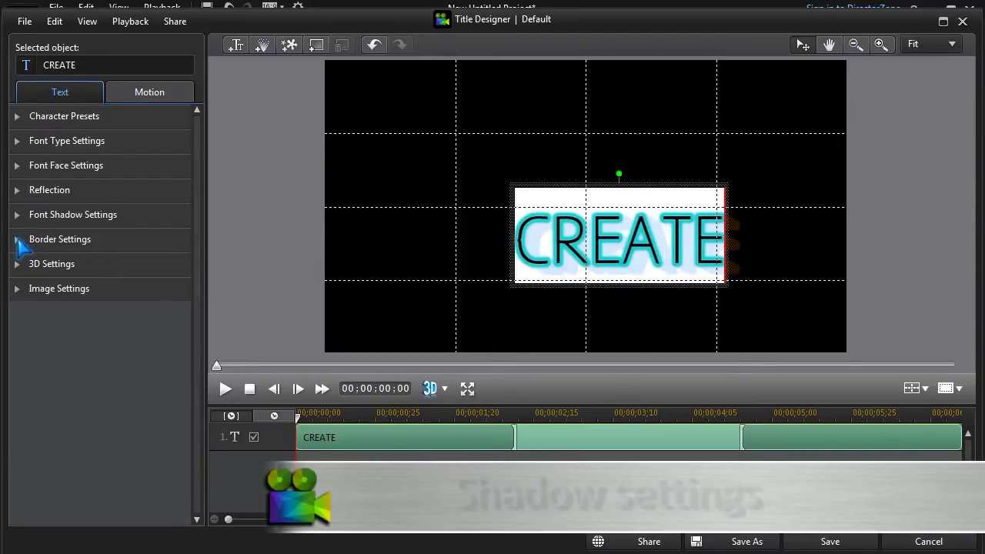
pyautogui.click(17, 215)
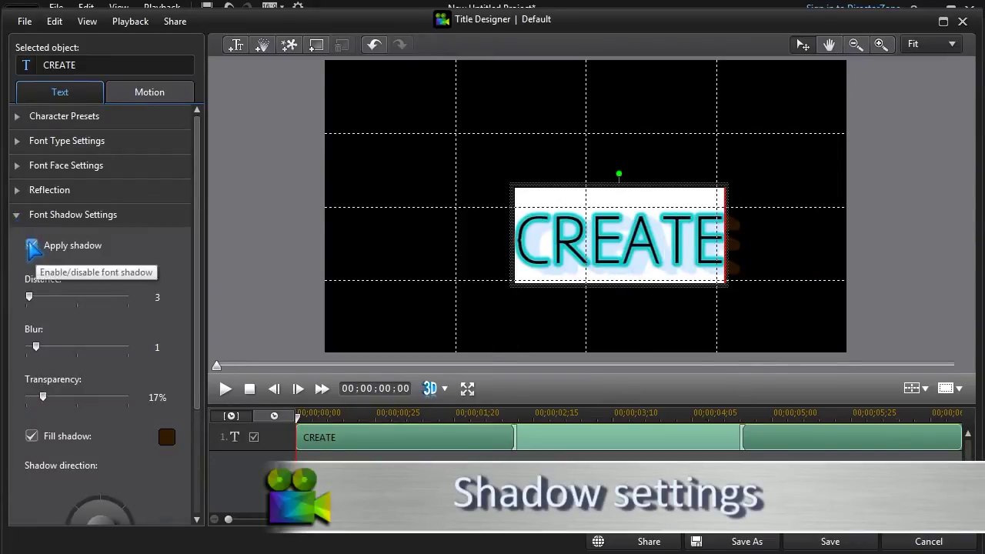
pyautogui.click(31, 246)
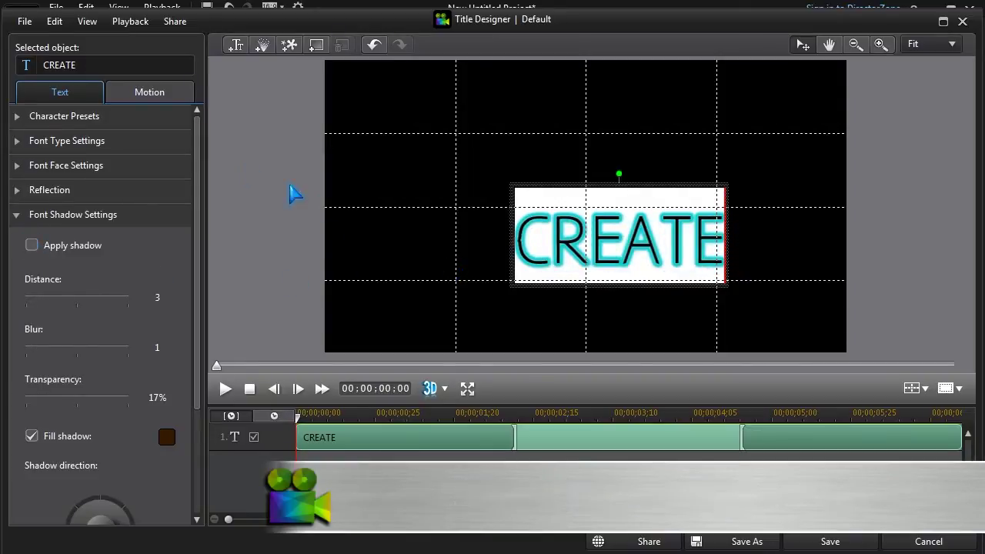
# - Use Glow as the ending effect, with effect boundaries at about 00:00:01:07 and 00:00:06:00
pyautogui.click(149, 94)
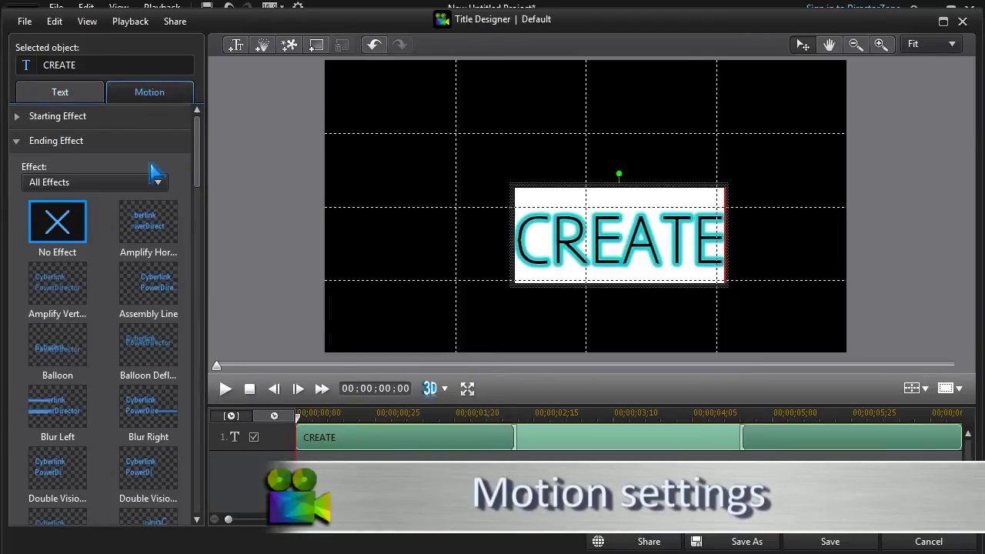
pyautogui.click(17, 116)
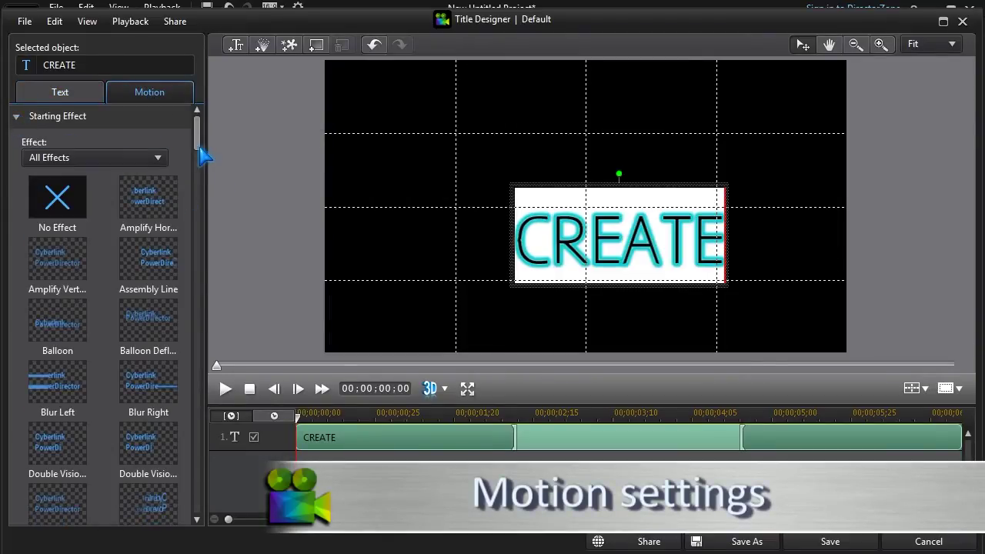
pyautogui.moveTo(201, 152); pyautogui.dragTo(202, 187)
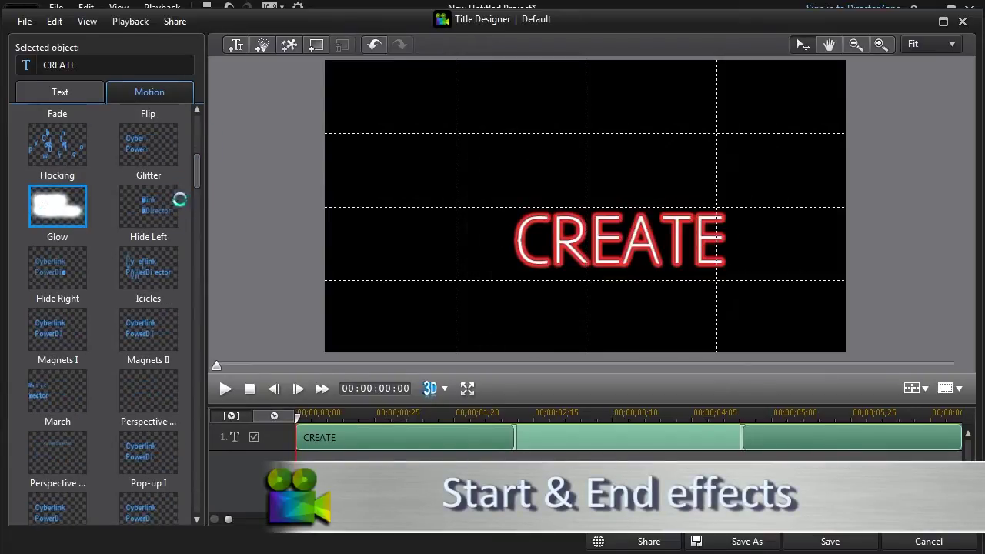
pyautogui.moveTo(196, 184); pyautogui.dragTo(196, 140)
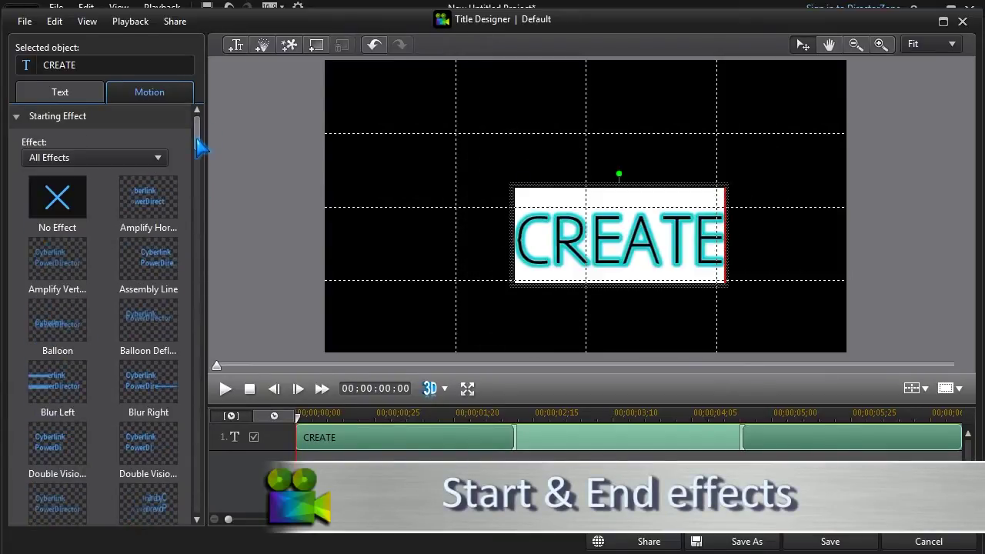
pyautogui.click(17, 120)
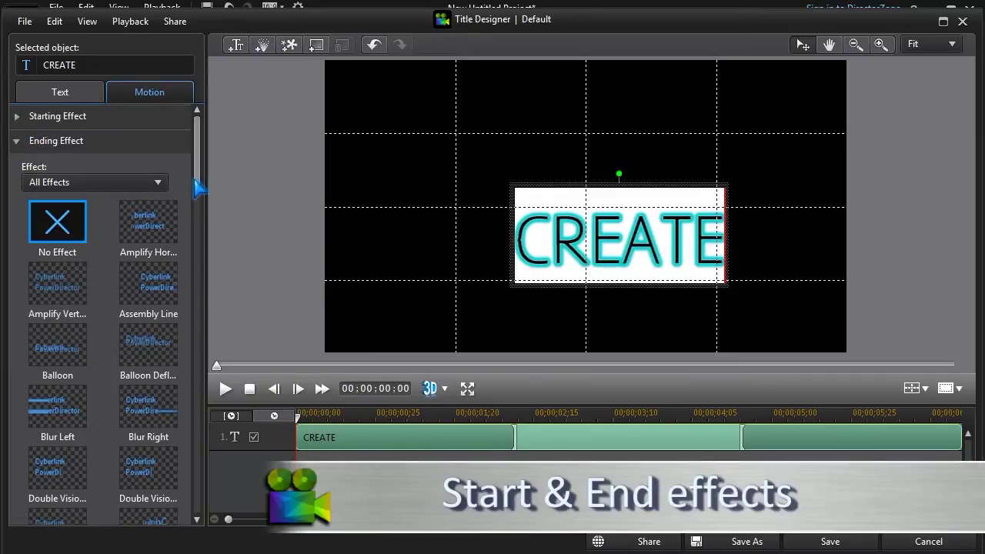
pyautogui.moveTo(197, 192); pyautogui.dragTo(198, 239)
pyautogui.click(54, 359)
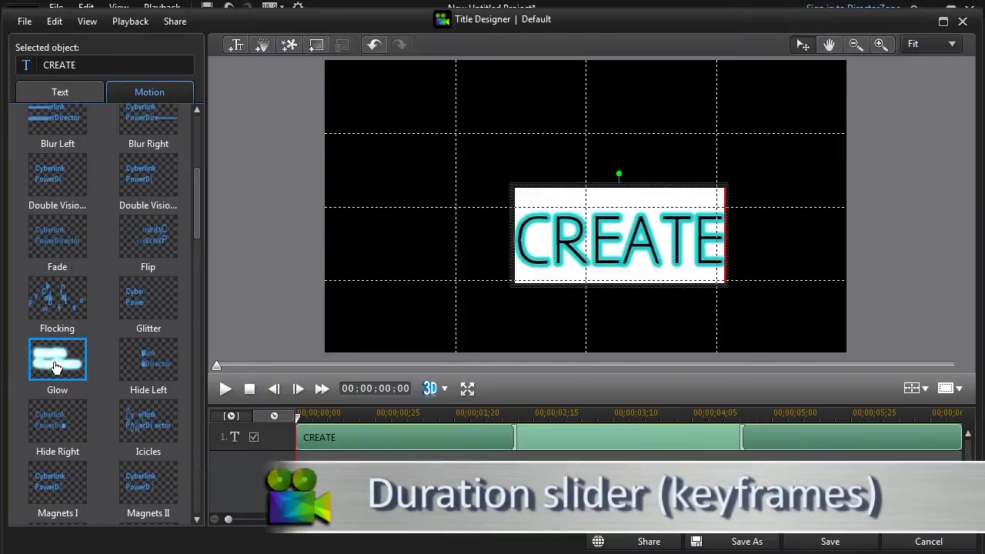
pyautogui.moveTo(515, 436); pyautogui.dragTo(412, 436)
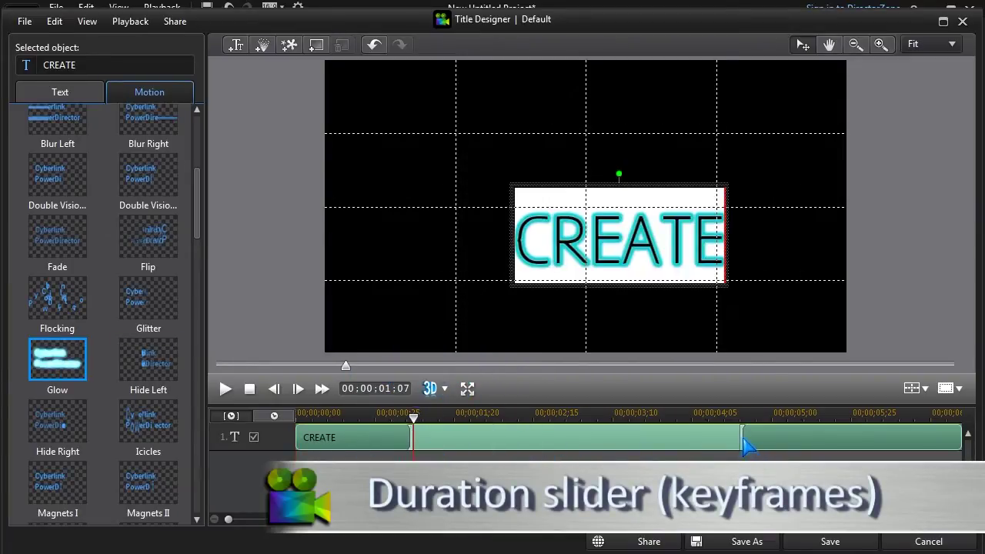
pyautogui.moveTo(744, 438); pyautogui.dragTo(867, 439)
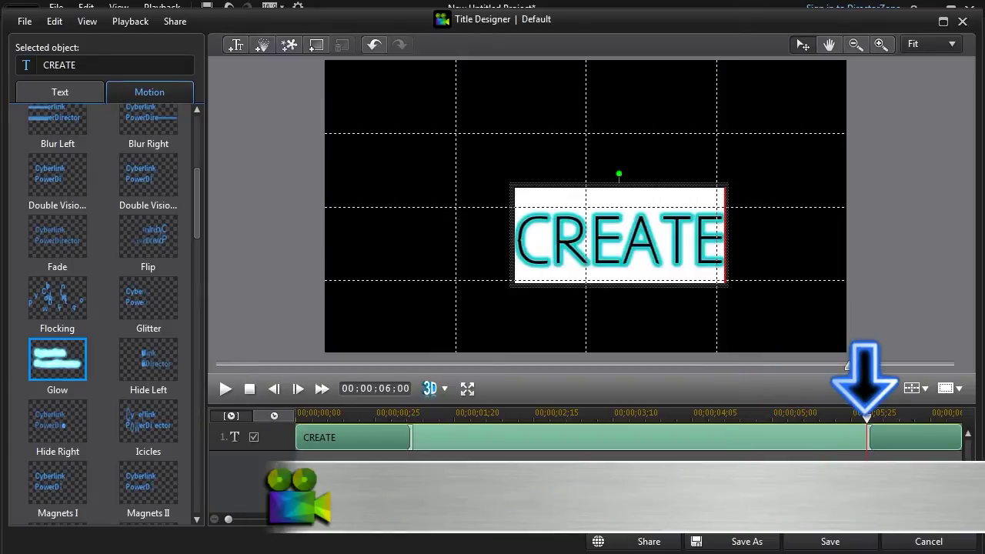
# - Centre CREATE horizontally, then move it to the upper left and nudge it down and left
pyautogui.click(924, 388)
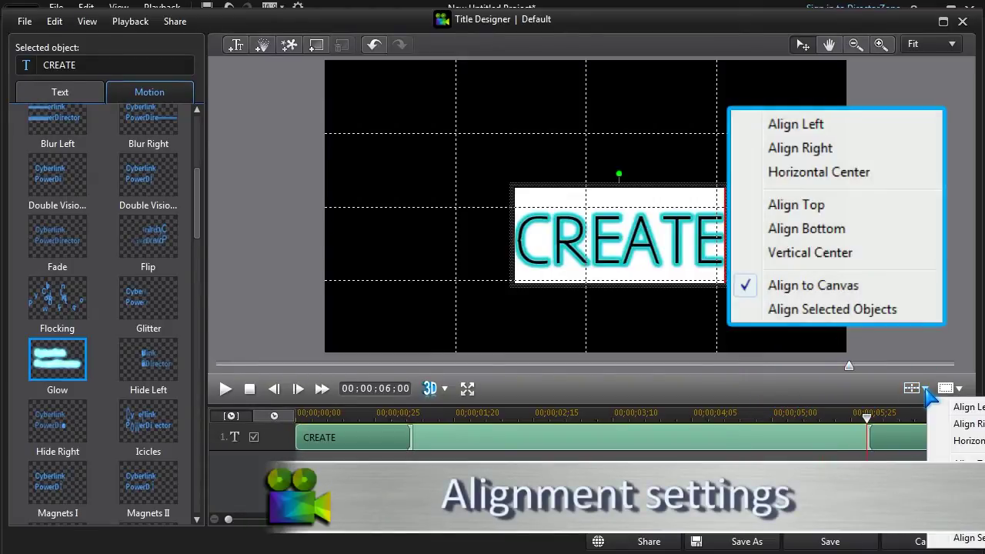
pyautogui.click(954, 442)
pyautogui.click(924, 389)
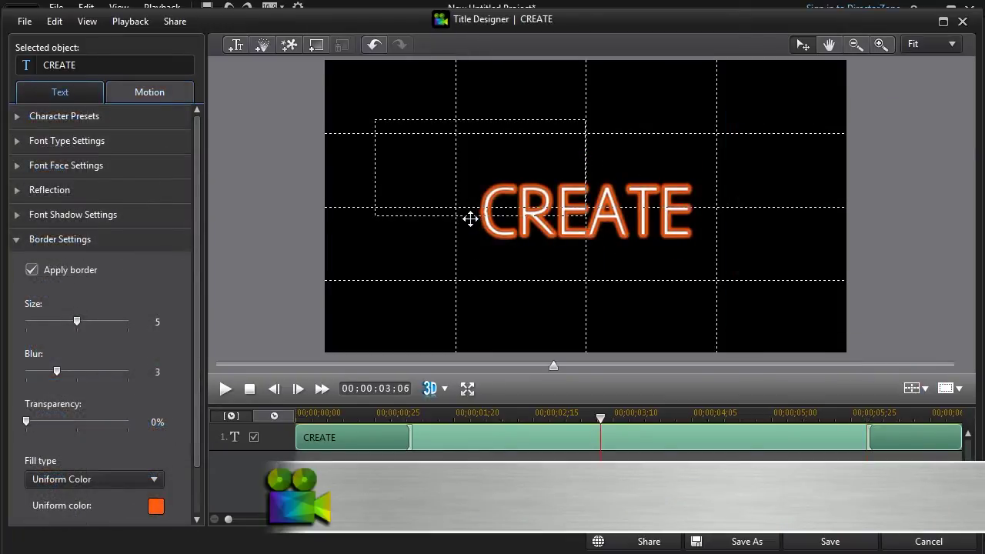
pyautogui.moveTo(470, 220); pyautogui.dragTo(470, 219)
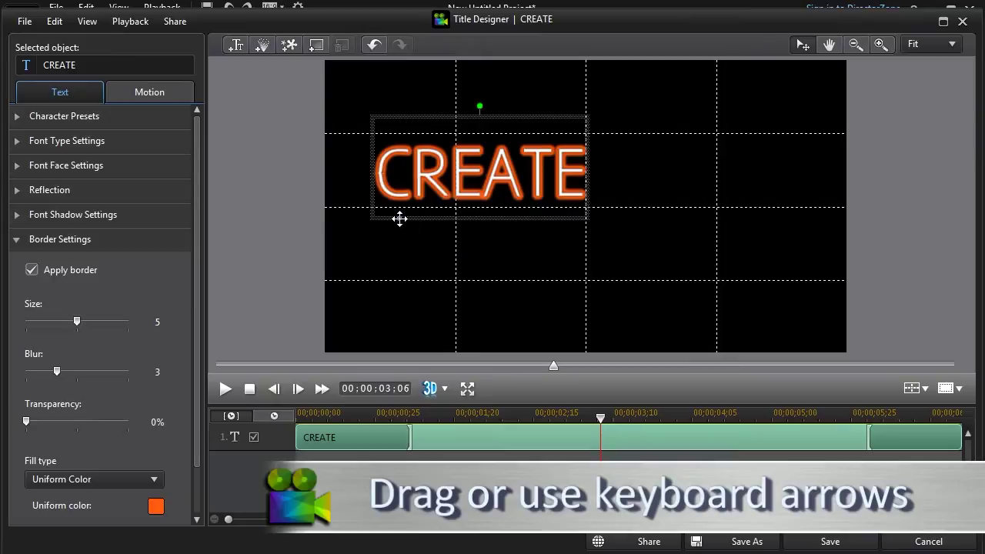
pyautogui.press('Down')
pyautogui.press('Down')
pyautogui.press('Down')
pyautogui.press('Down')
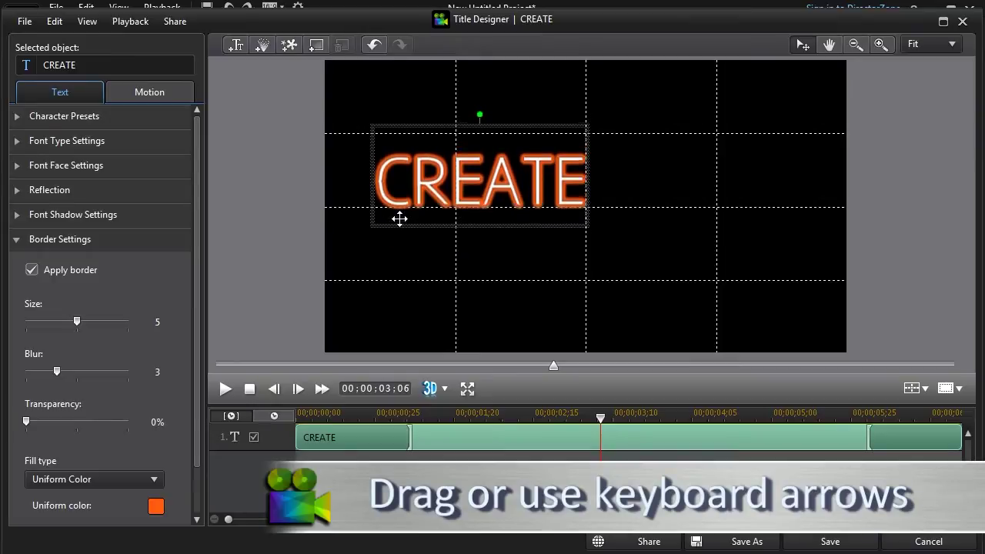
pyautogui.press('Down')
pyautogui.press('Down')
pyautogui.press('Down')
pyautogui.press('Left')
pyautogui.press('Left')
pyautogui.press('Left')
pyautogui.press('Left')
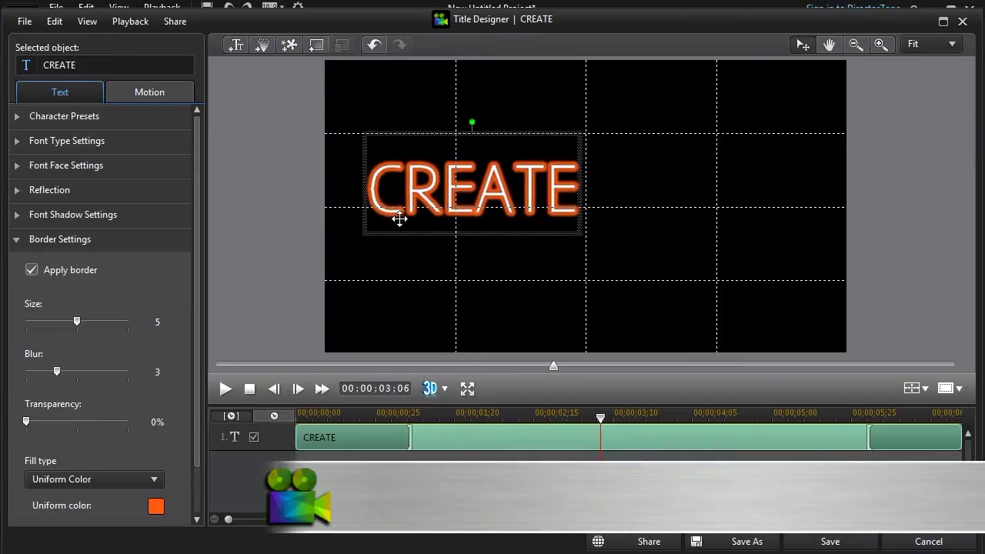
pyautogui.press('Left')
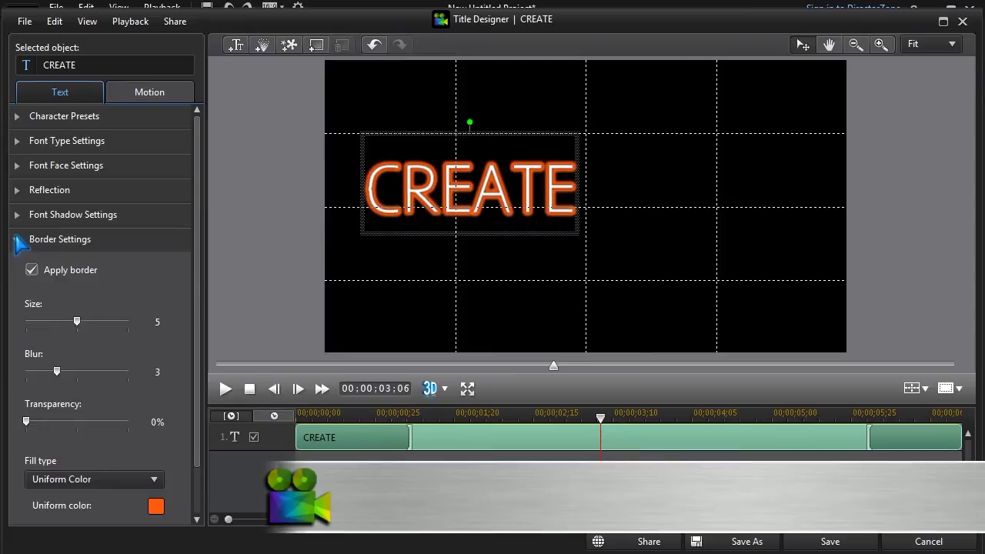
pyautogui.click(16, 241)
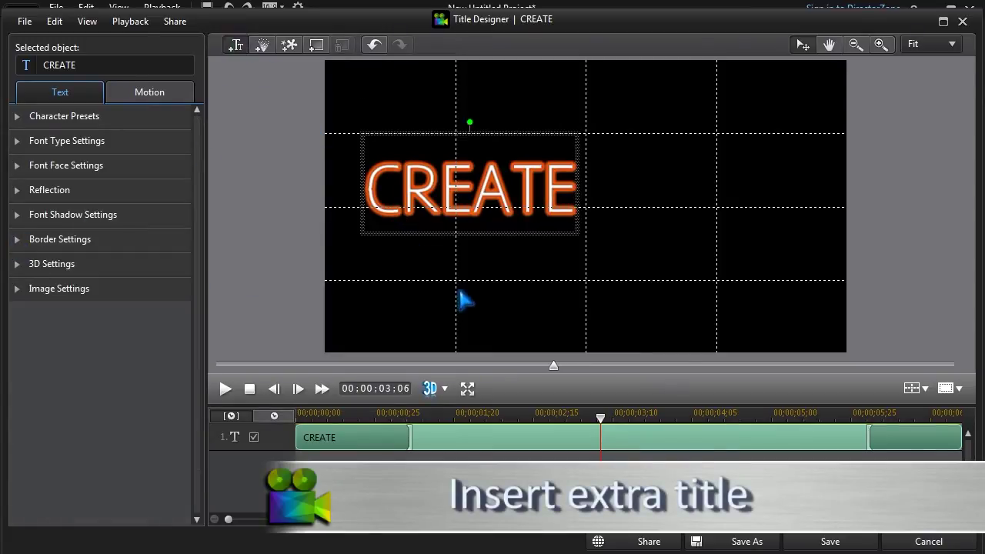
# - Add a 'Bright Ideas' text line below CREATE and select it
pyautogui.click(453, 268)
pyautogui.write('B')
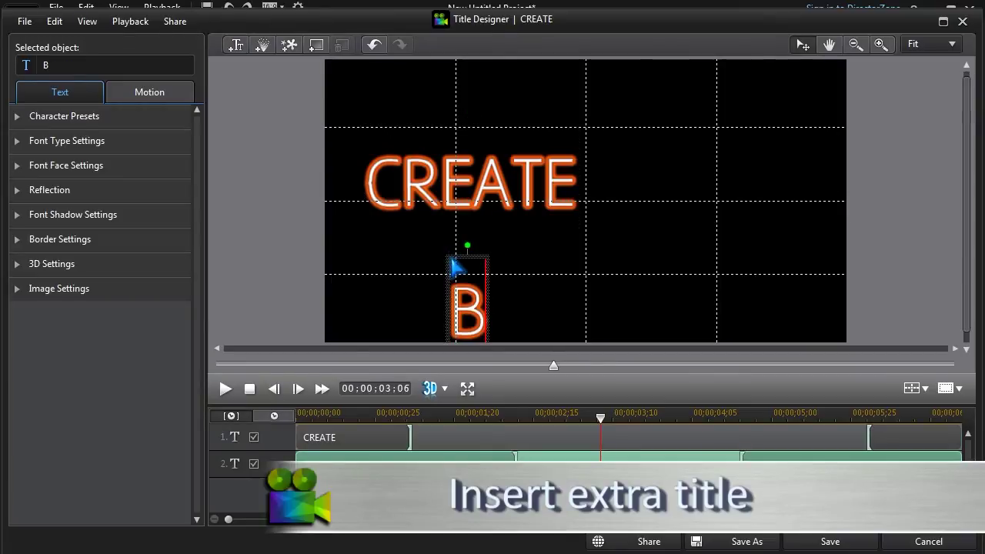
pyautogui.write('right I')
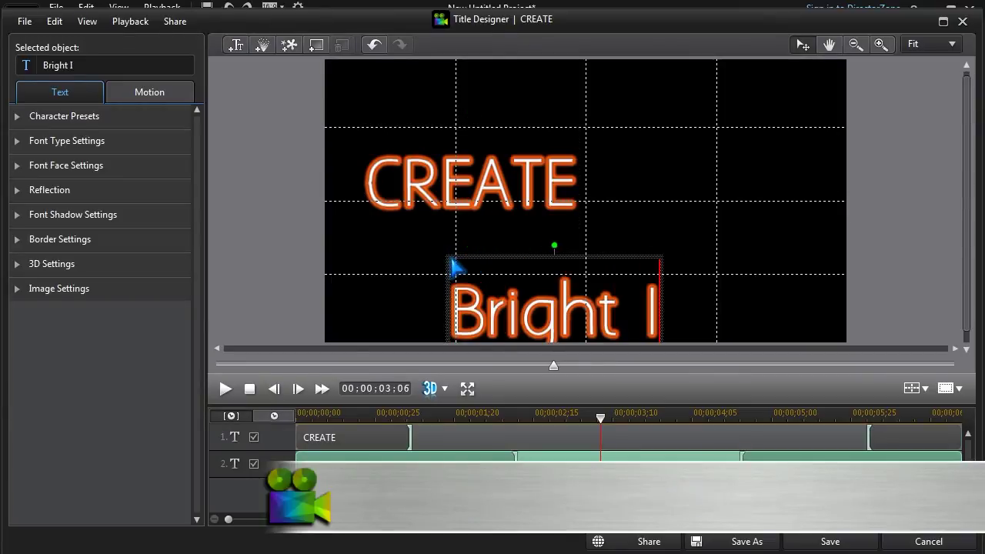
pyautogui.write('deas')
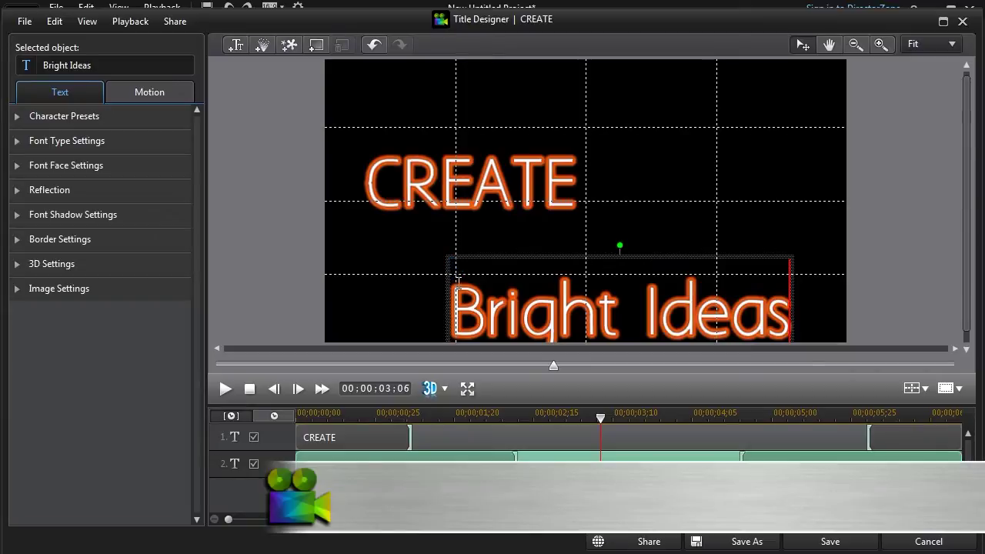
pyautogui.moveTo(454, 286); pyautogui.dragTo(789, 323)
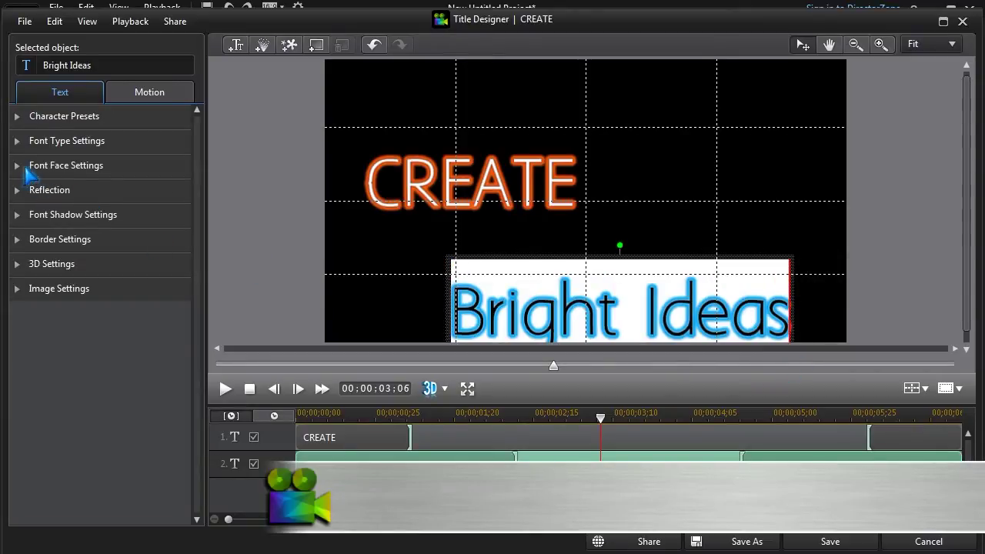
pyautogui.click(17, 166)
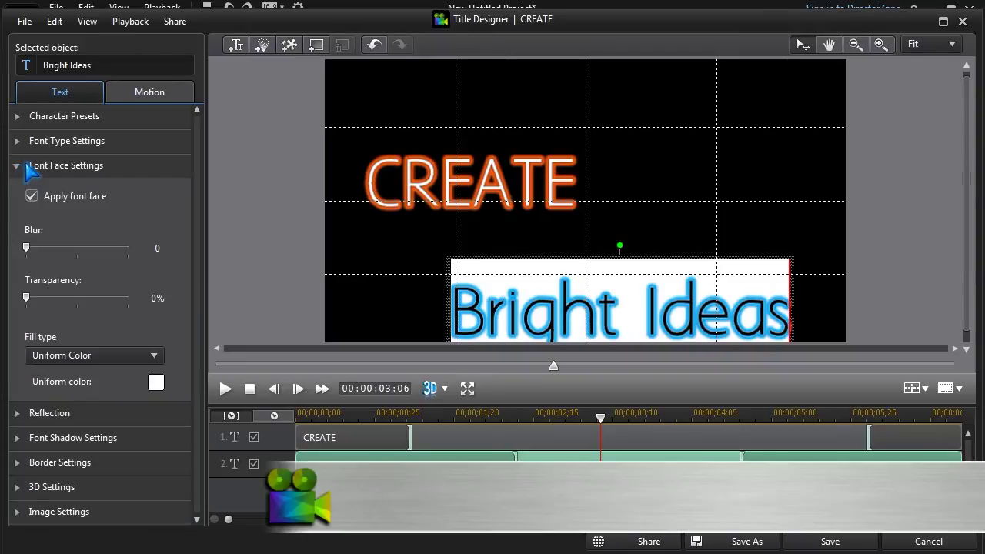
# - Fill Bright Ideas with a white-yellow-orange-red 4 Color Gradient
pyautogui.click(154, 355)
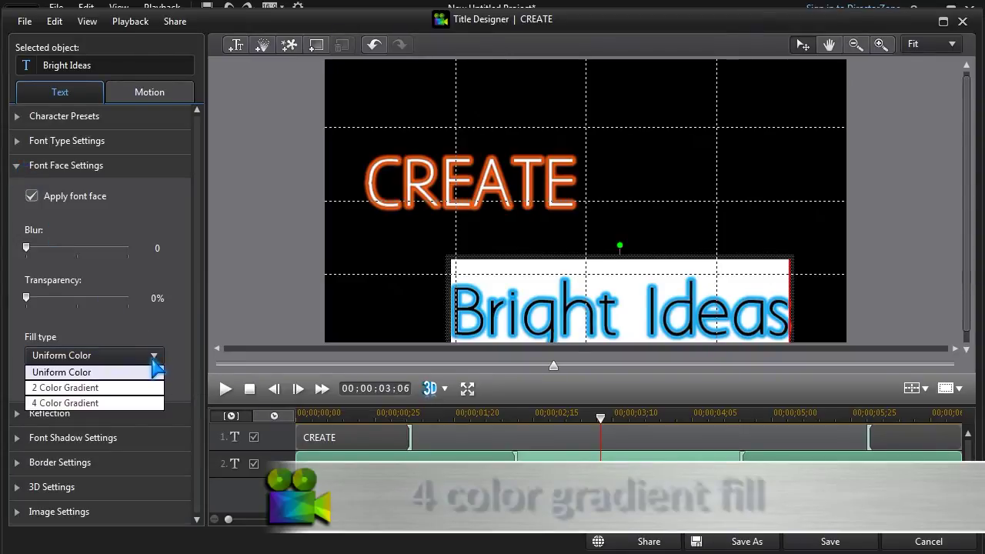
pyautogui.click(143, 403)
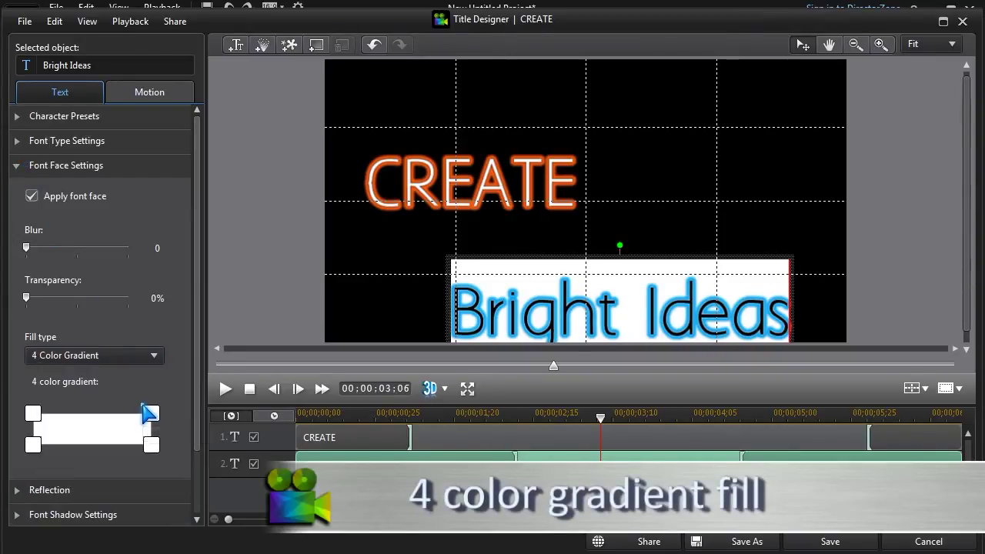
pyautogui.click(31, 415)
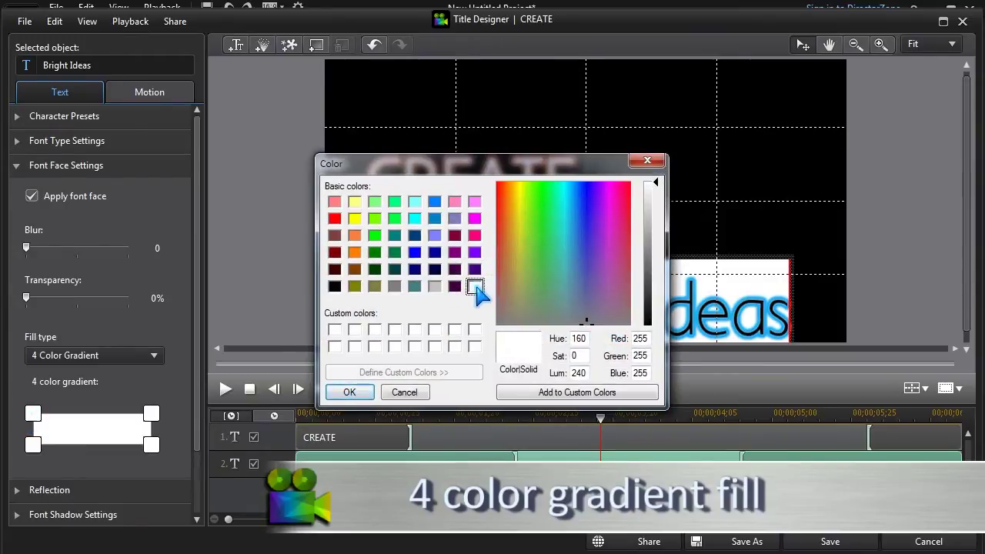
pyautogui.click(374, 392)
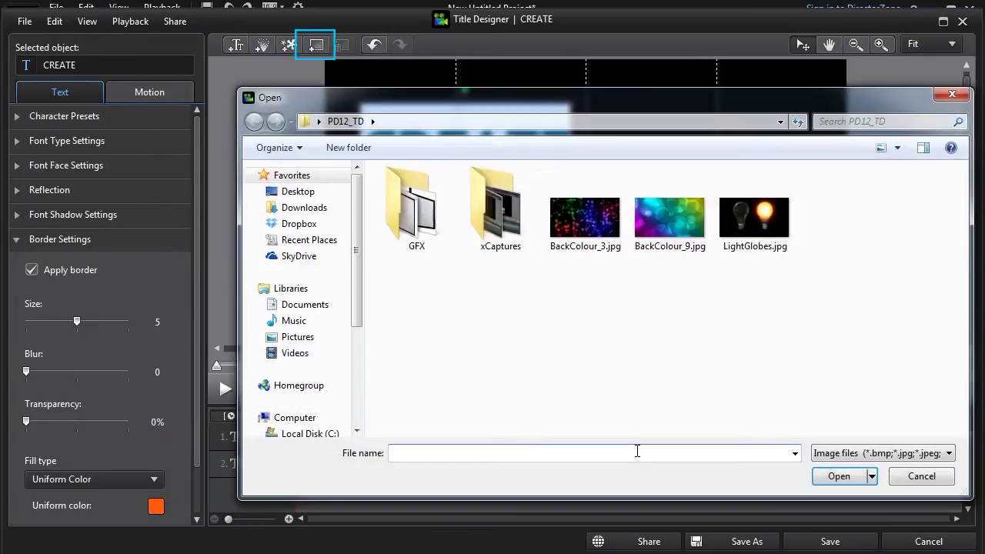
# - Insert LightGlobes.jpg as the background with Stretch fitting, then deselect CREATE
pyautogui.doubleClick(767, 220)
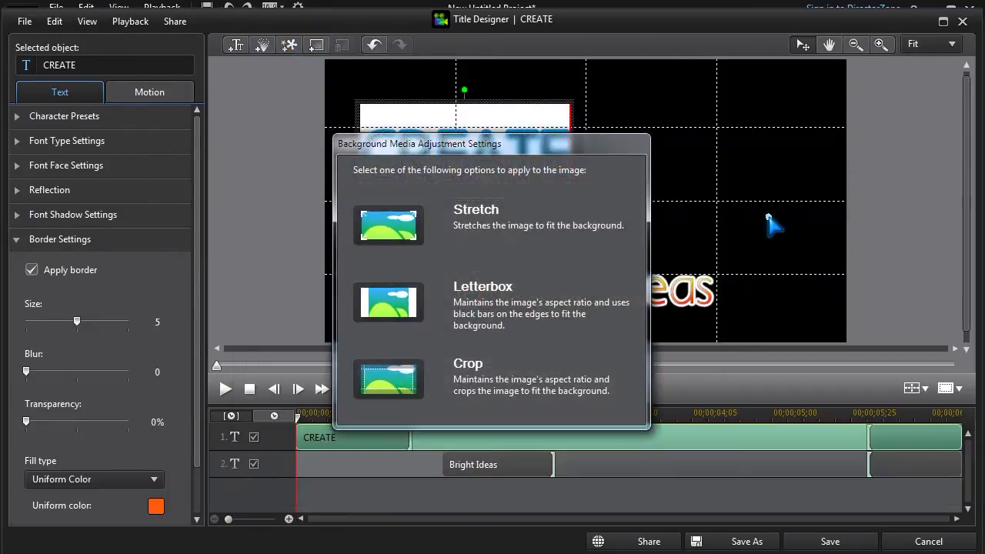
pyautogui.click(390, 232)
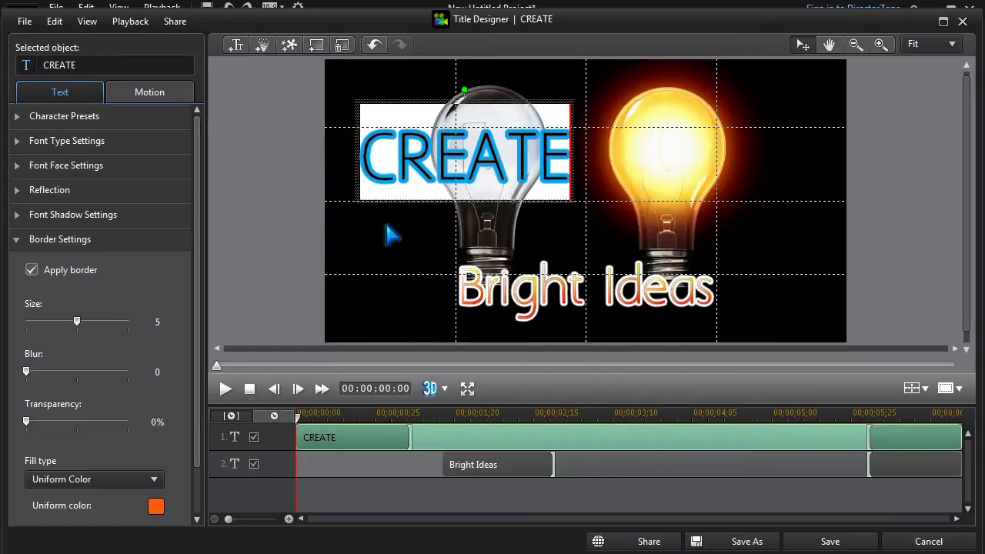
pyautogui.click(760, 267)
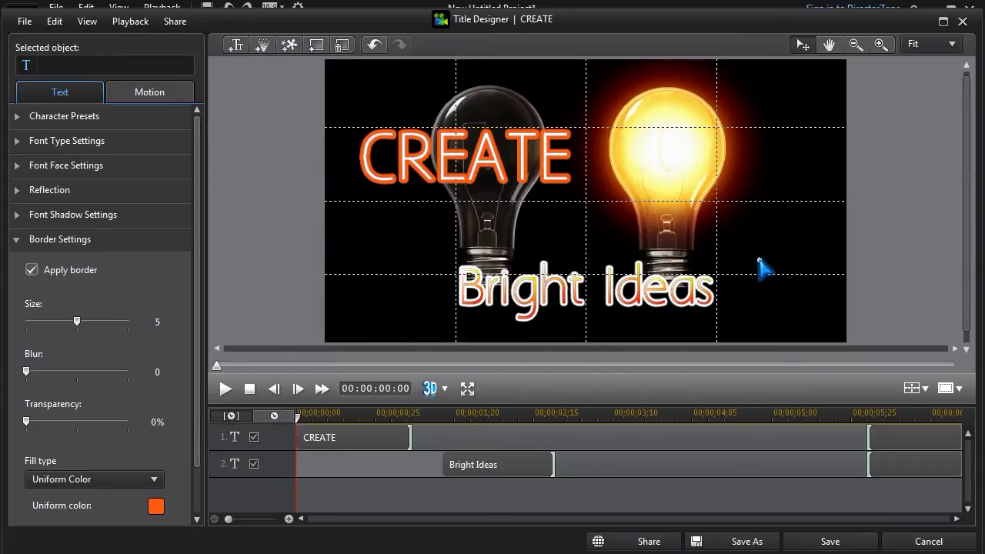
# - Save the design through Save As Template with the name 'Bright Ideas'
pyautogui.click(749, 542)
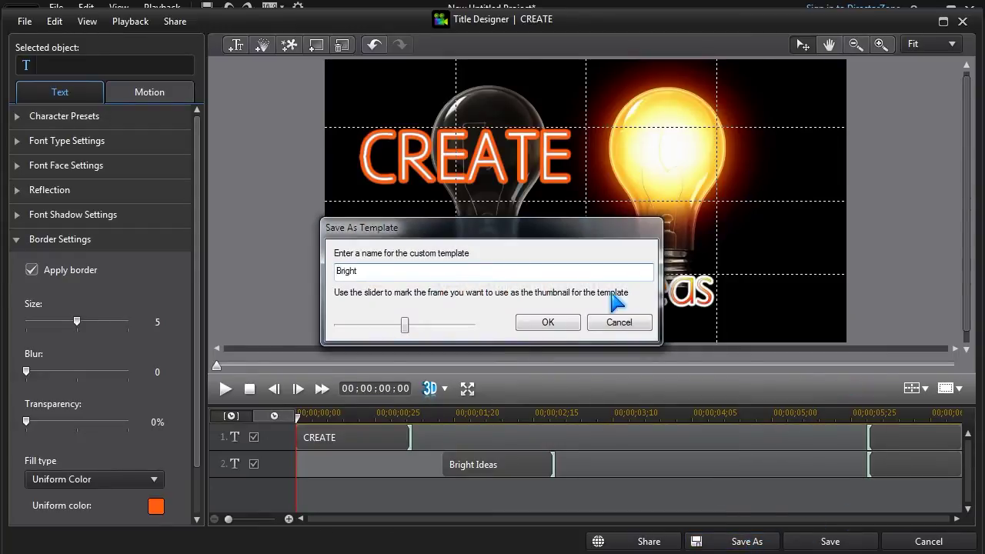
pyautogui.click(548, 323)
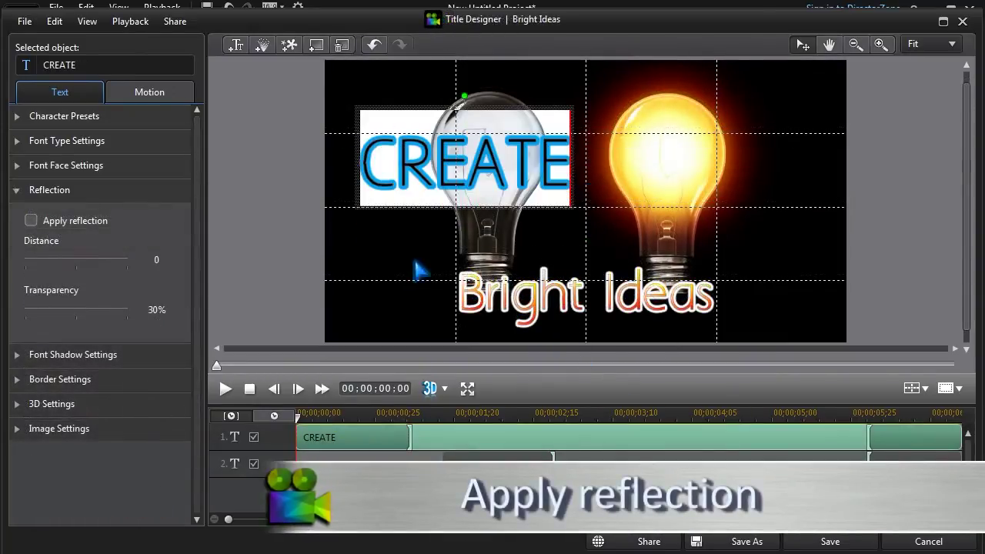
# - Turn on a reflection under CREATE with distance 19 and 42% transparency
pyautogui.click(31, 220)
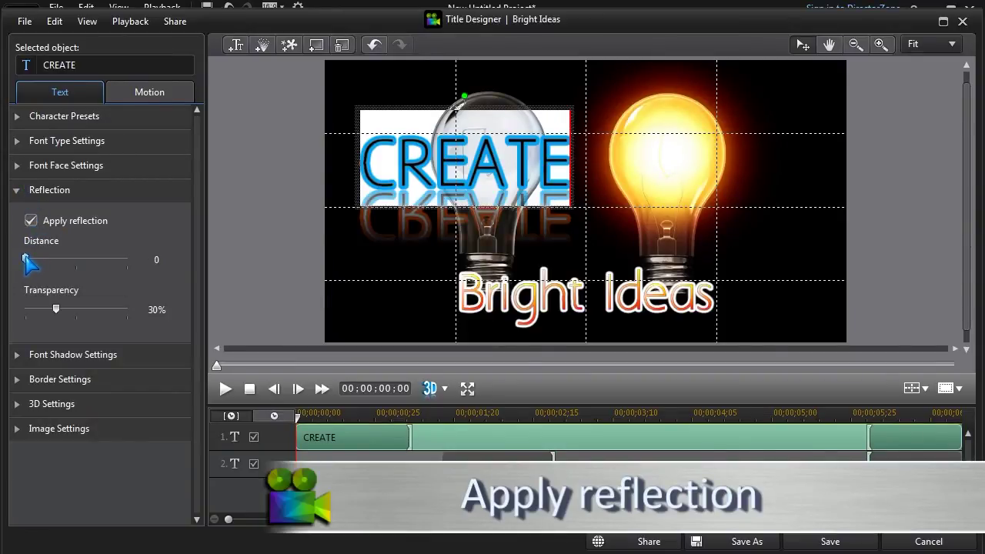
pyautogui.moveTo(25, 259); pyautogui.dragTo(44, 259)
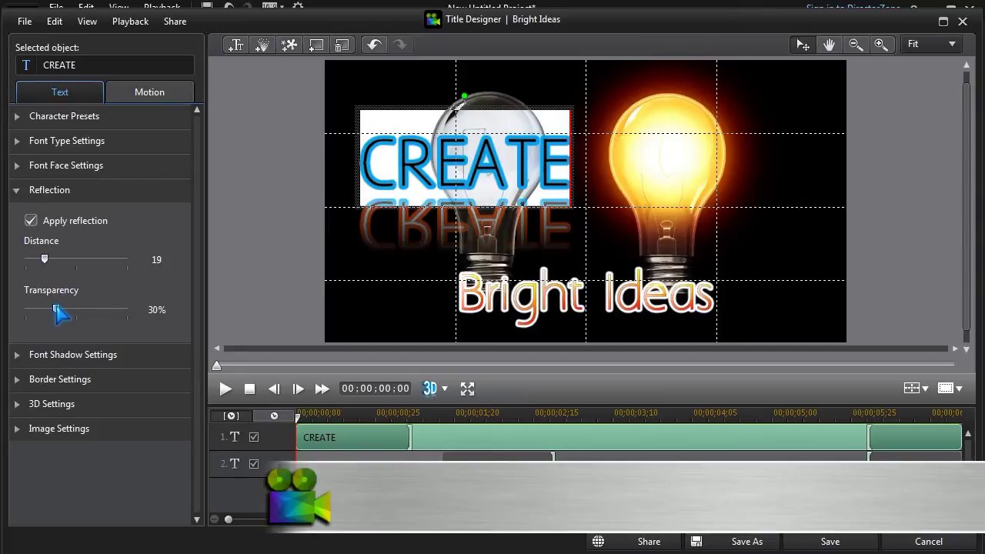
pyautogui.moveTo(56, 311); pyautogui.dragTo(67, 309)
pyautogui.click(402, 283)
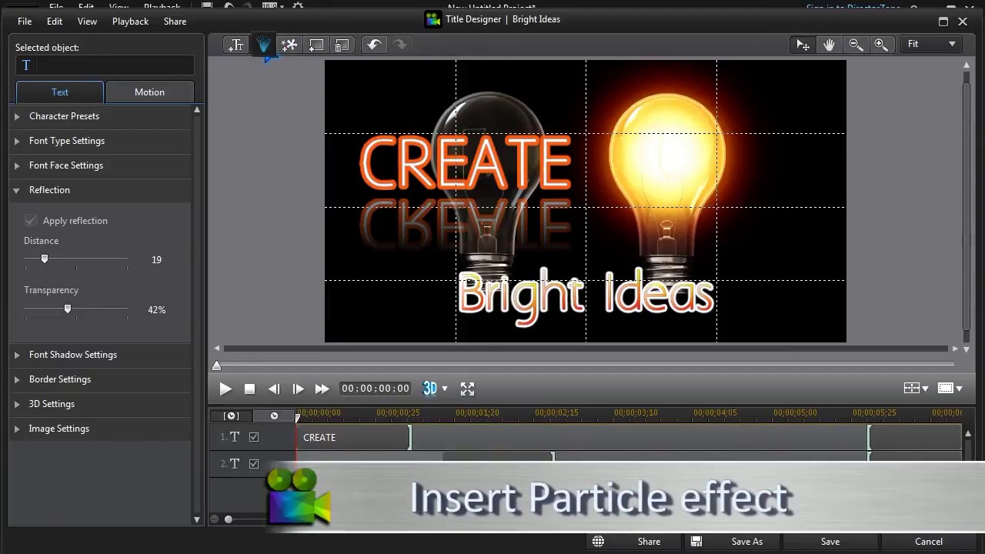
# - Insert the Flare particle effect into the title and play a preview
pyautogui.click(263, 44)
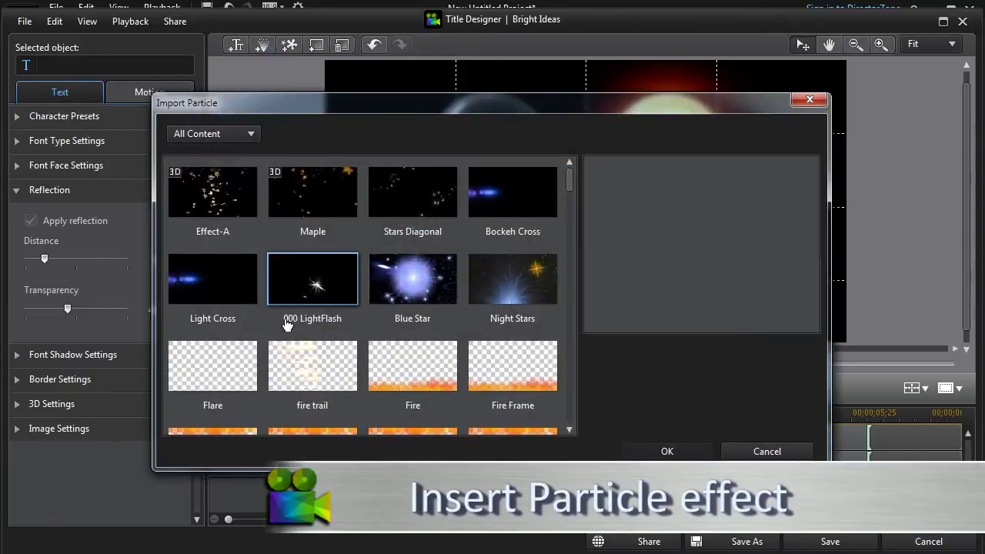
pyautogui.click(221, 377)
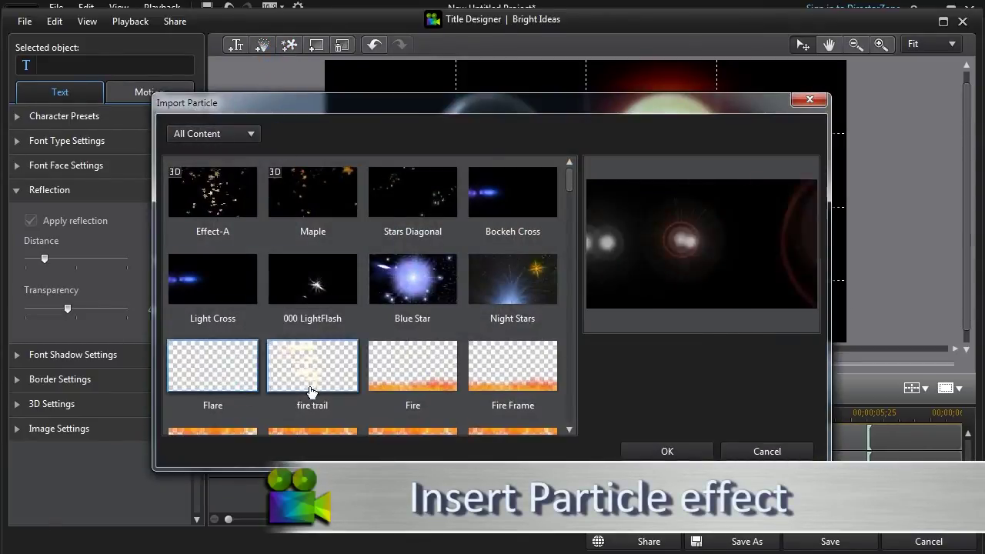
pyautogui.click(668, 453)
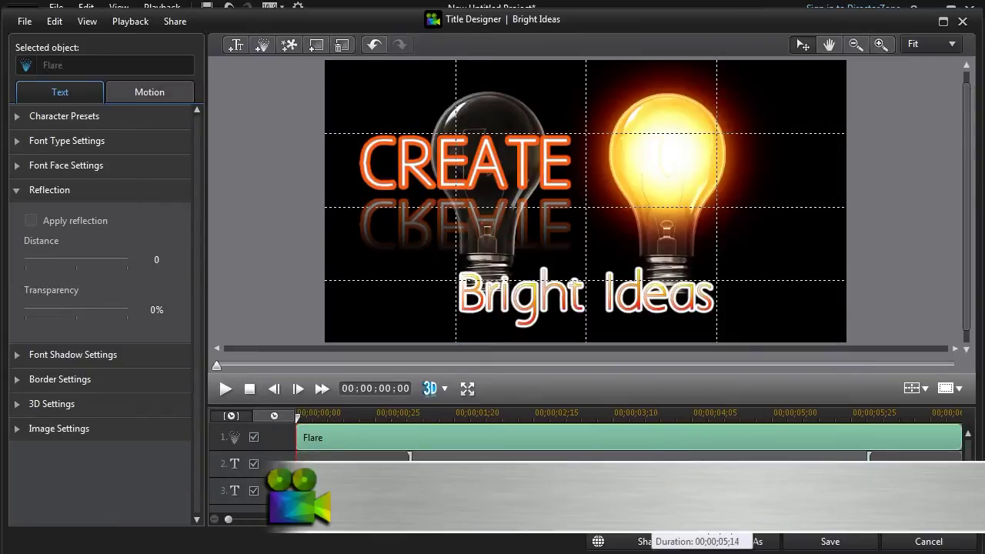
pyautogui.click(225, 389)
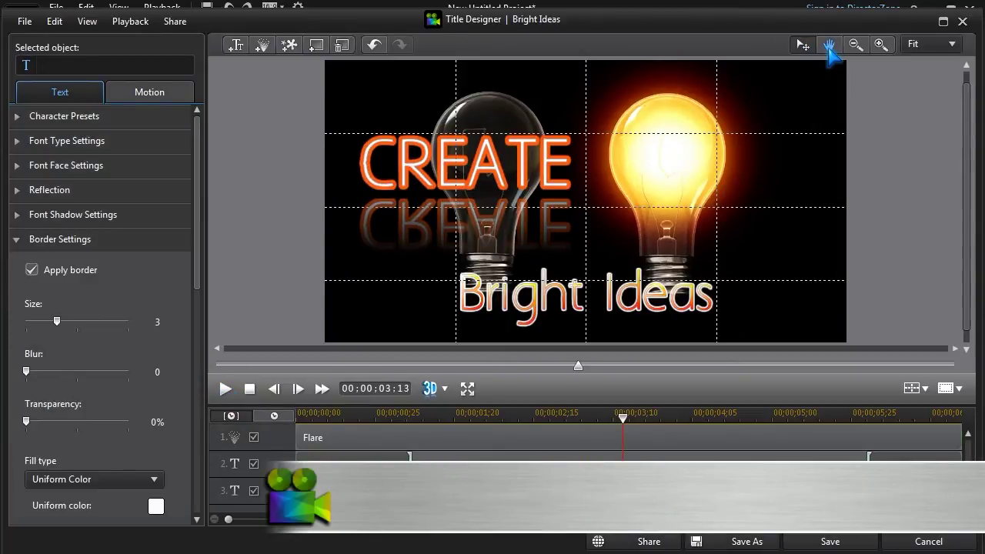
# - Pan and zoom the preview to 73%, centring the view on Bright Ideas
pyautogui.click(829, 46)
pyautogui.moveTo(558, 257)
pyautogui.mouseDown()
pyautogui.moveTo(607, 170)
pyautogui.moveTo(609, 182)
pyautogui.moveTo(561, 216)
pyautogui.mouseUp()
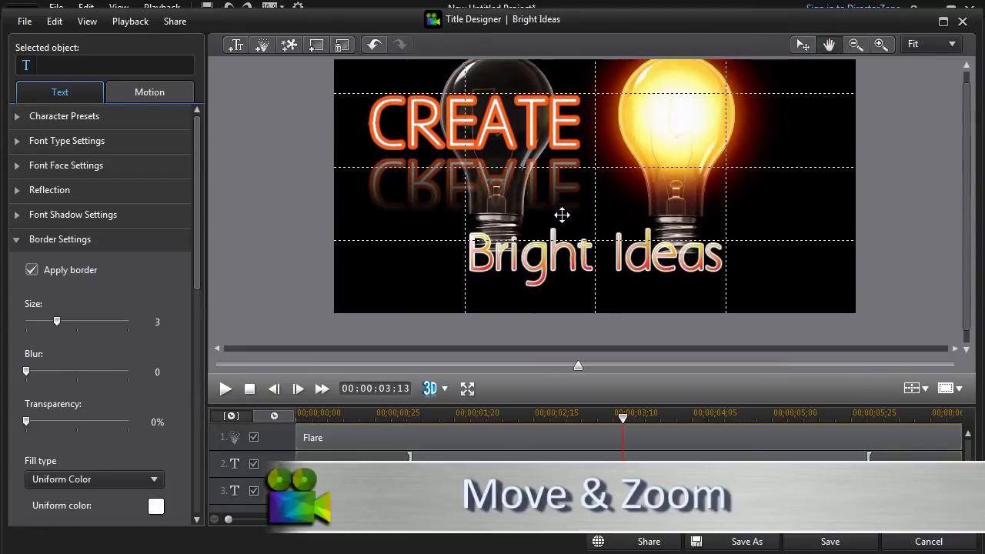
pyautogui.click(879, 46)
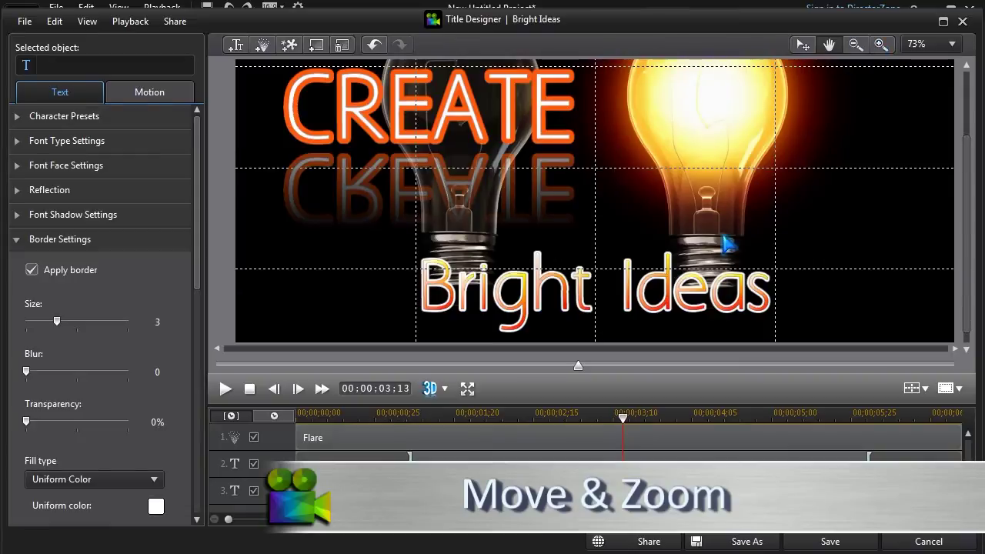
pyautogui.moveTo(726, 241); pyautogui.dragTo(693, 226)
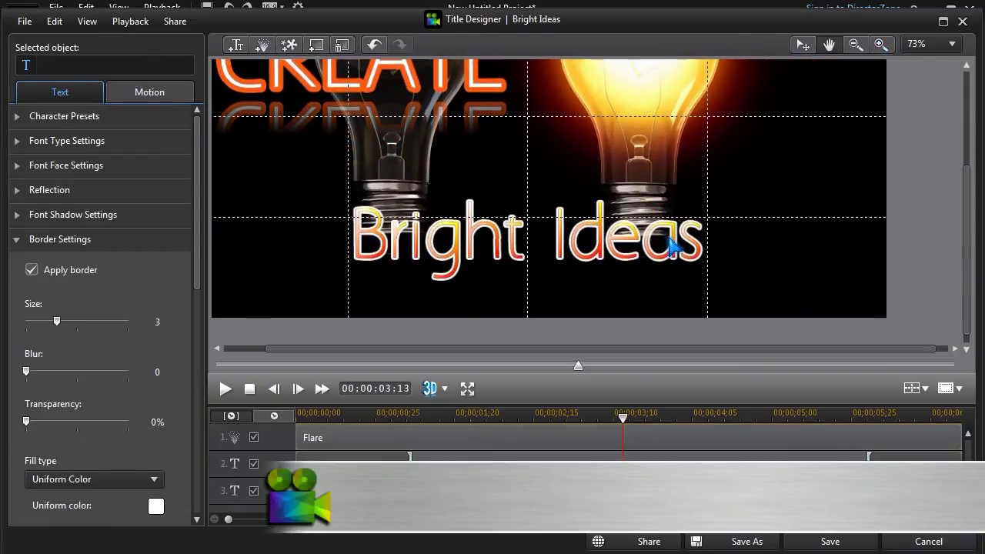
# - Insert logo.jpg, enlarge it from its corner, and move it to the right of the frame
pyautogui.click(289, 45)
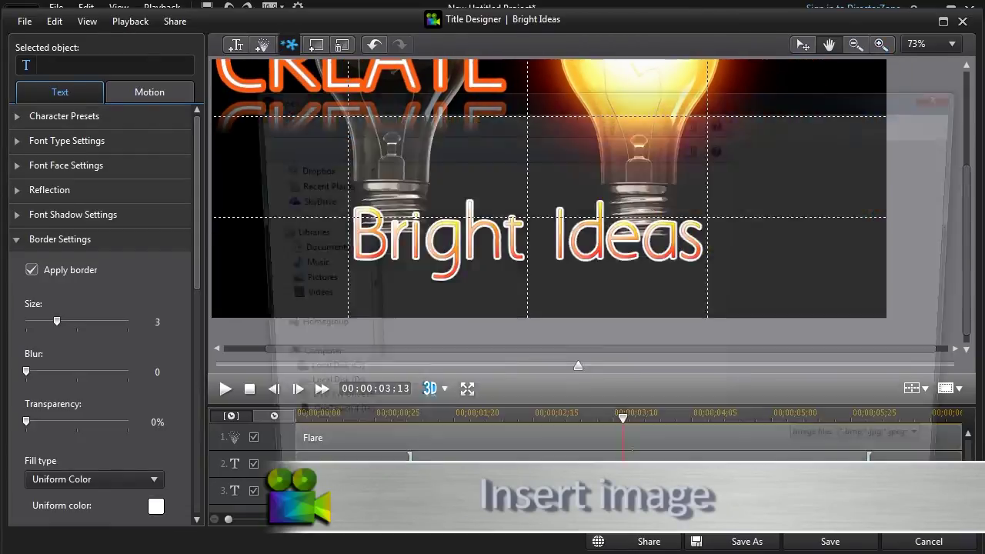
pyautogui.doubleClick(924, 214)
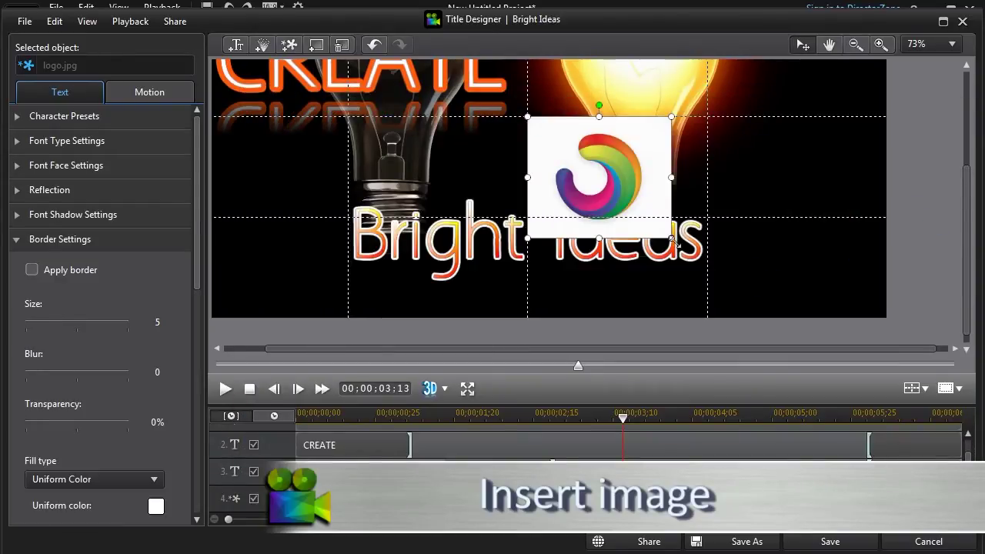
pyautogui.moveTo(671, 239); pyautogui.dragTo(721, 262)
pyautogui.moveTo(811, 279); pyautogui.dragTo(853, 329)
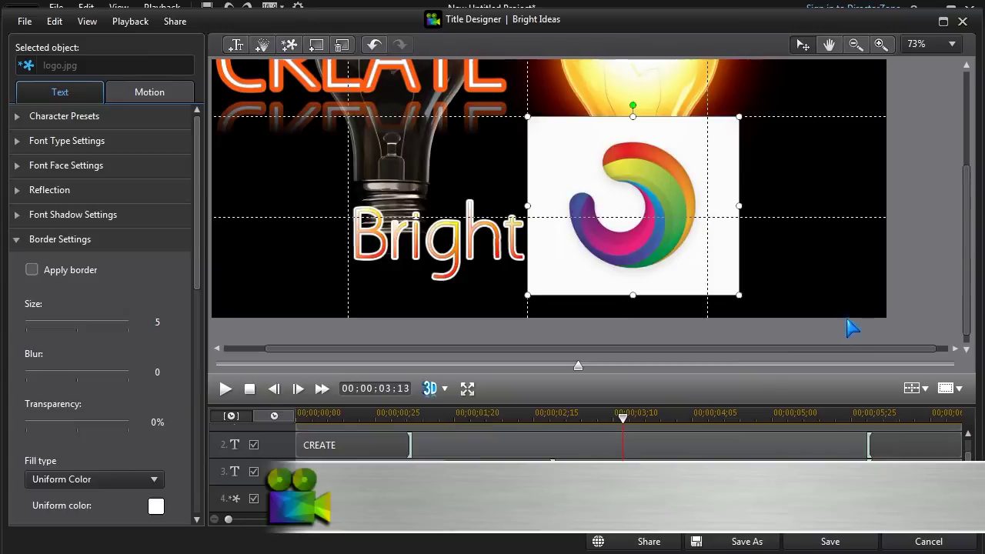
pyautogui.moveTo(637, 228); pyautogui.dragTo(775, 246)
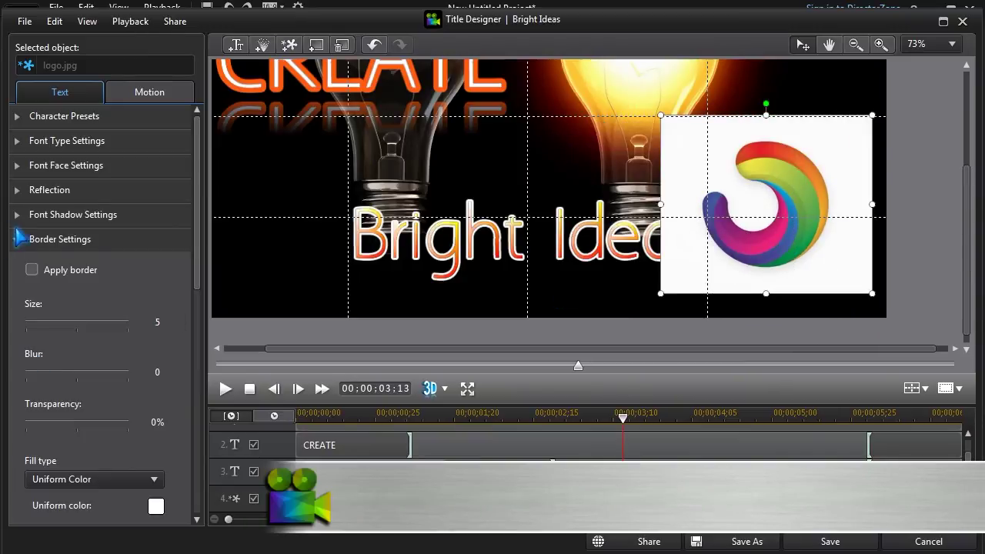
pyautogui.click(18, 239)
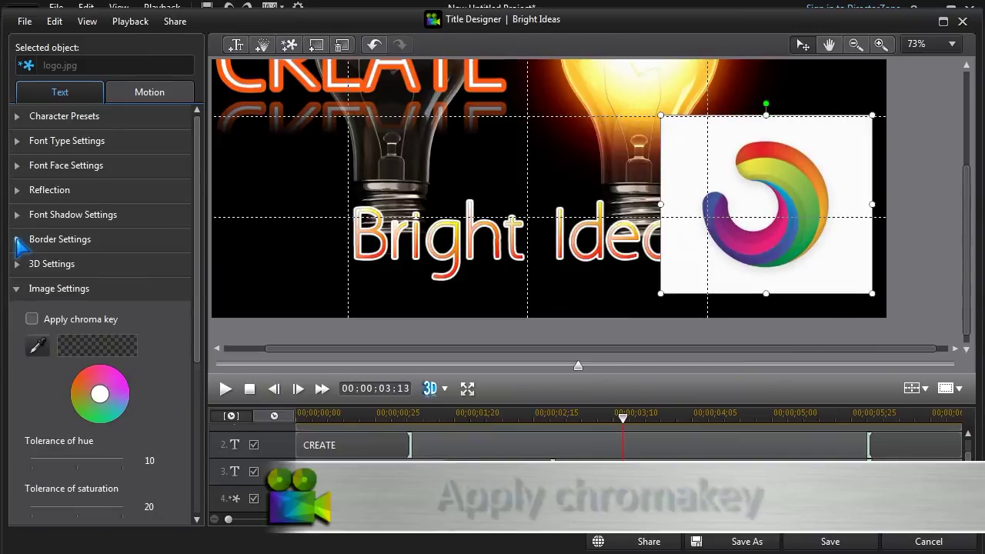
# - Chroma-key out the logo's white backdrop, shift it beside Bright Ideas, and save the title
pyautogui.click(32, 320)
pyautogui.click(40, 350)
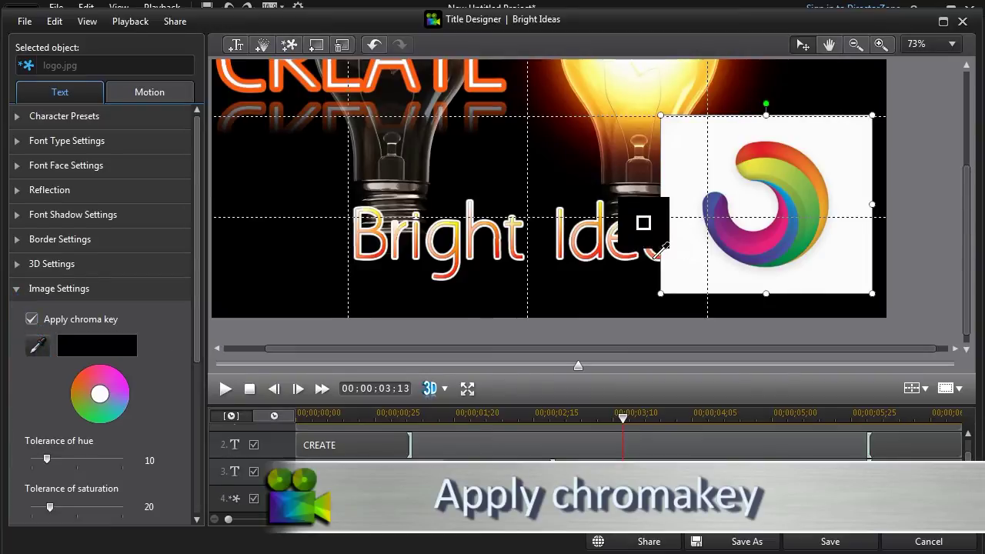
pyautogui.click(831, 265)
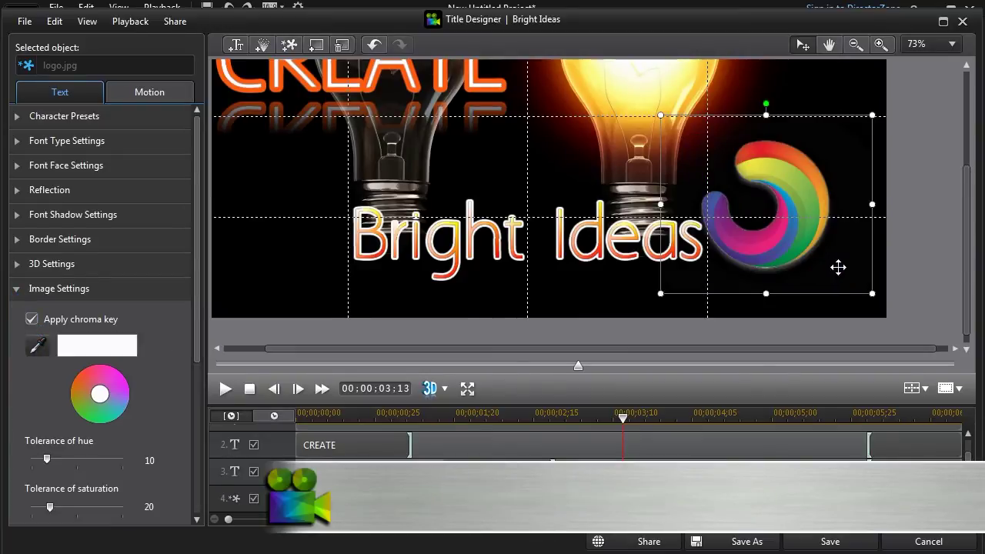
pyautogui.moveTo(789, 245)
pyautogui.mouseDown()
pyautogui.moveTo(812, 292)
pyautogui.moveTo(810, 282)
pyautogui.moveTo(818, 333)
pyautogui.mouseUp()
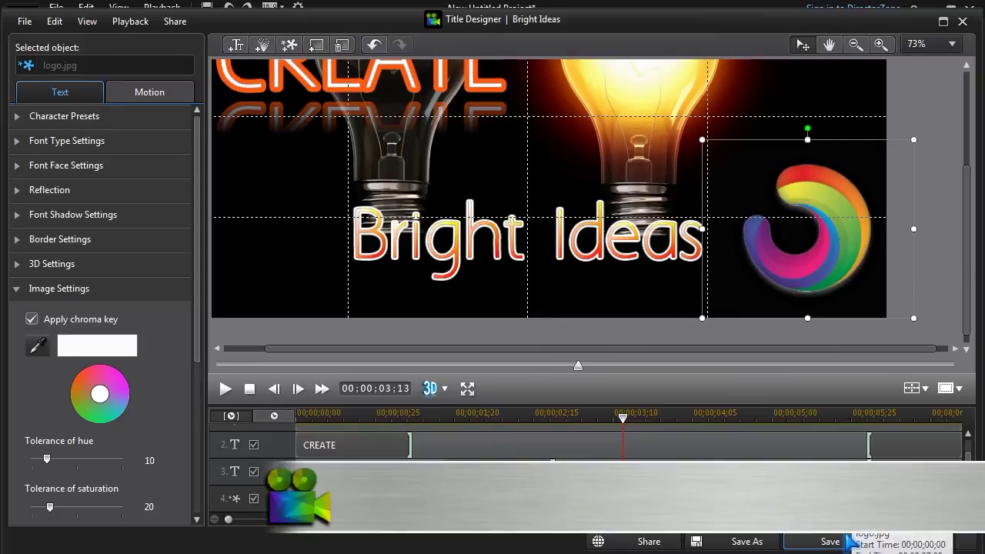
pyautogui.click(831, 541)
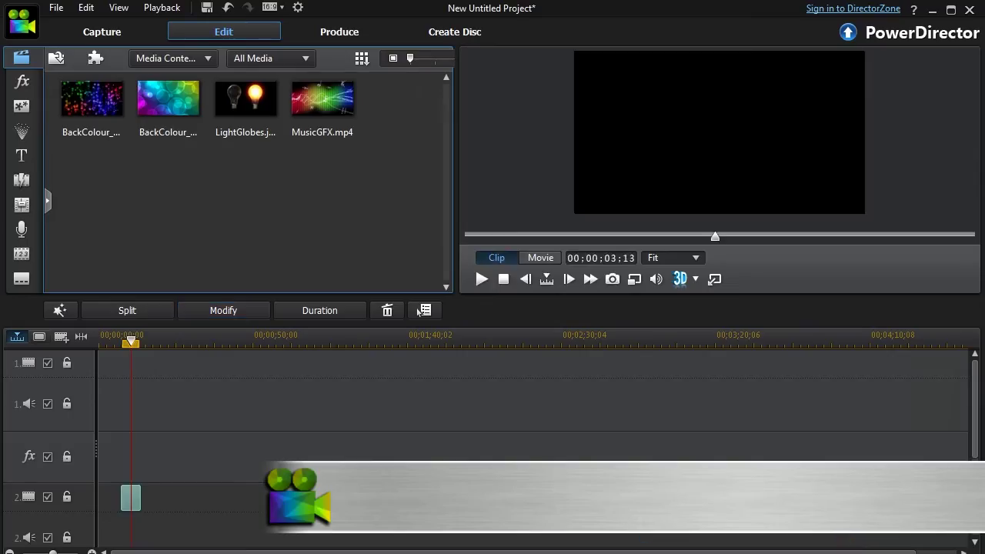
# - Place the Default 3D title on track 1 and open it in the Title Designer
pyautogui.moveTo(223, 104); pyautogui.dragTo(158, 362)
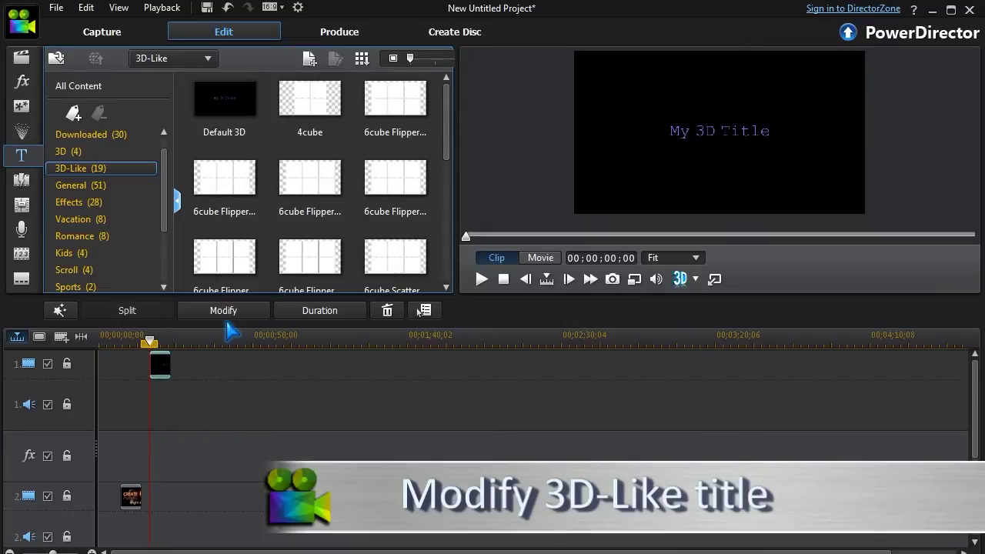
pyautogui.click(223, 310)
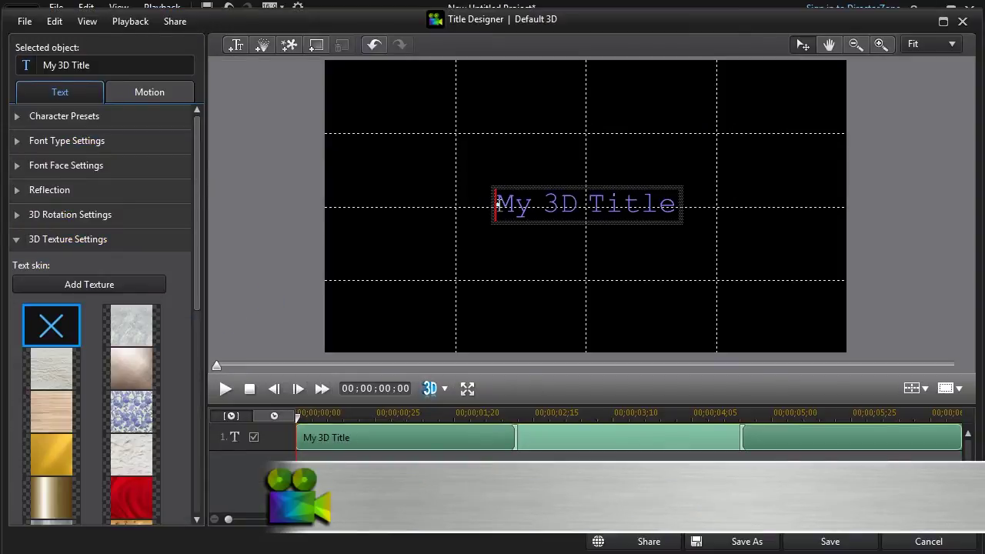
# - Replace the placeholder text with MUSIC and set its extrusion depth to 20
pyautogui.moveTo(497, 204); pyautogui.dragTo(696, 202)
pyautogui.write('MU')
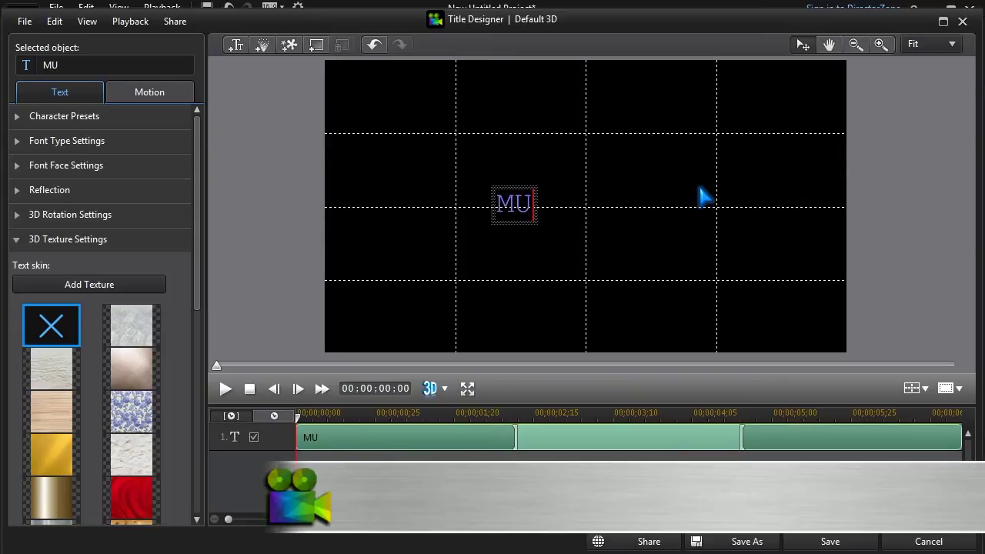
pyautogui.write('SIC')
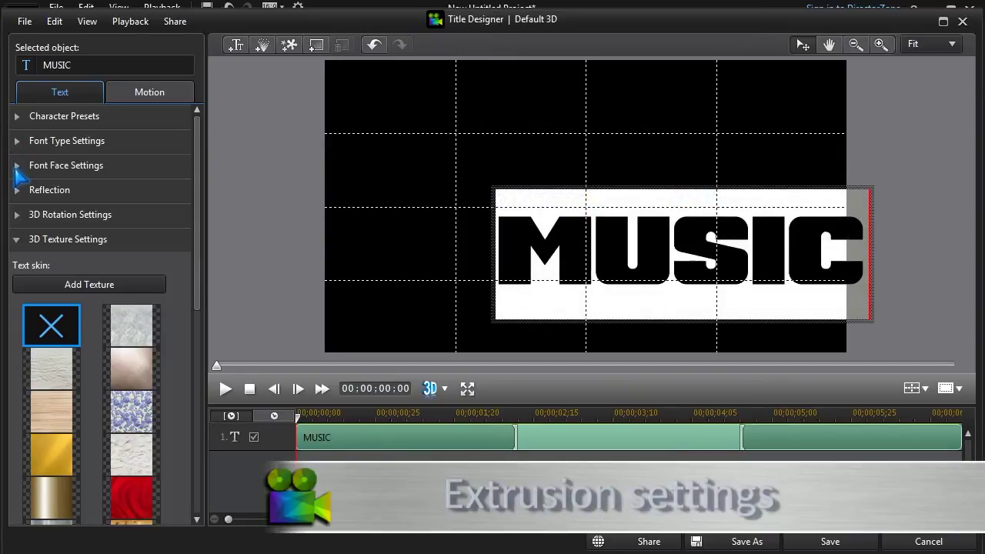
pyautogui.click(17, 165)
pyautogui.moveTo(29, 209); pyautogui.dragTo(46, 211)
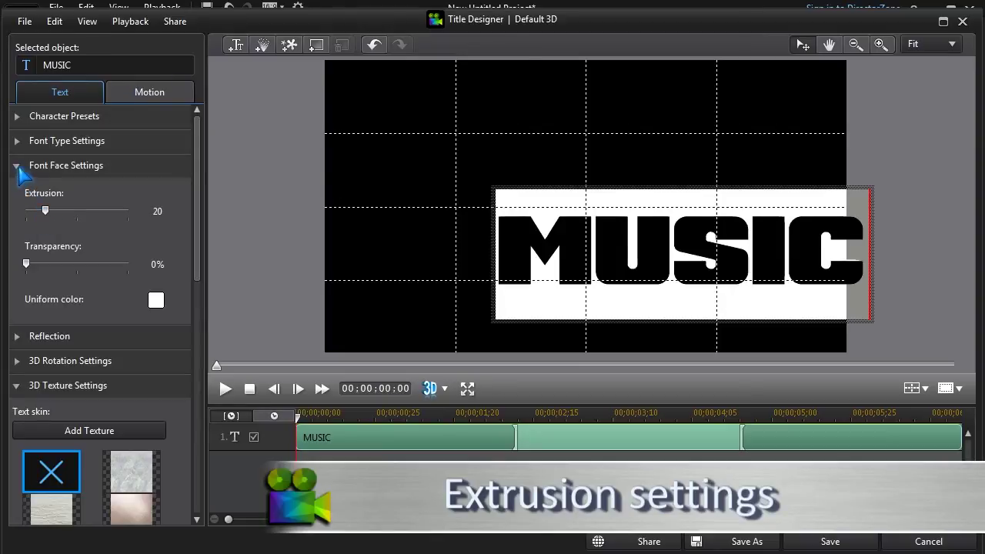
pyautogui.click(18, 168)
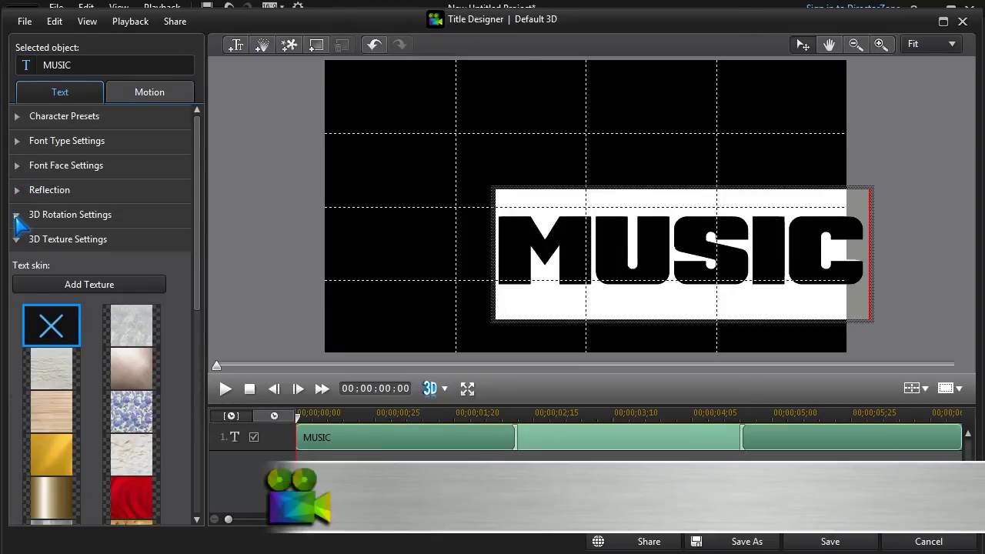
pyautogui.click(16, 216)
# - Rotate MUSIC to X -40 and Y -21, leaving Z rotation at 0
pyautogui.moveTo(198, 252); pyautogui.dragTo(199, 286)
pyautogui.moveTo(78, 248)
pyautogui.mouseDown()
pyautogui.moveTo(88, 249)
pyautogui.moveTo(66, 249)
pyautogui.mouseUp()
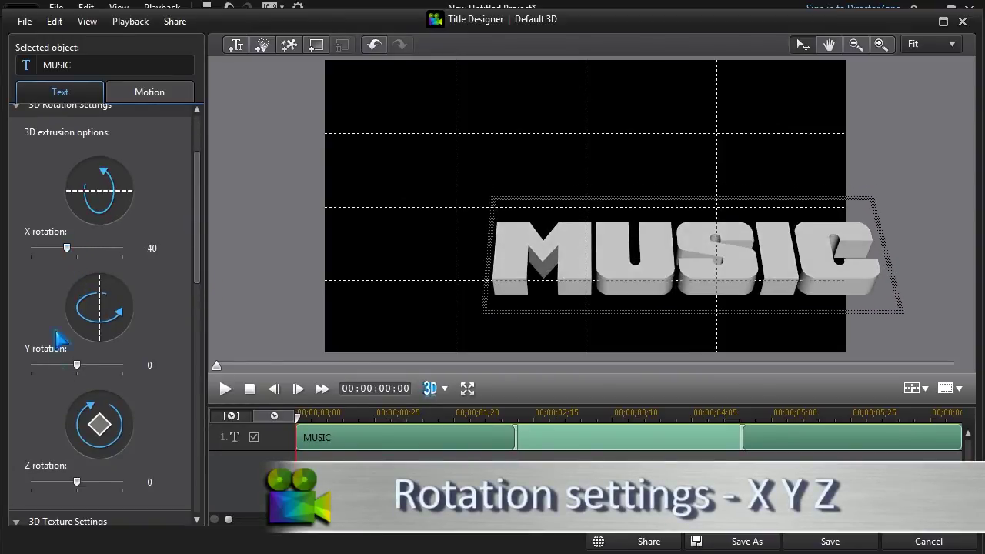
pyautogui.moveTo(76, 365); pyautogui.dragTo(71, 366)
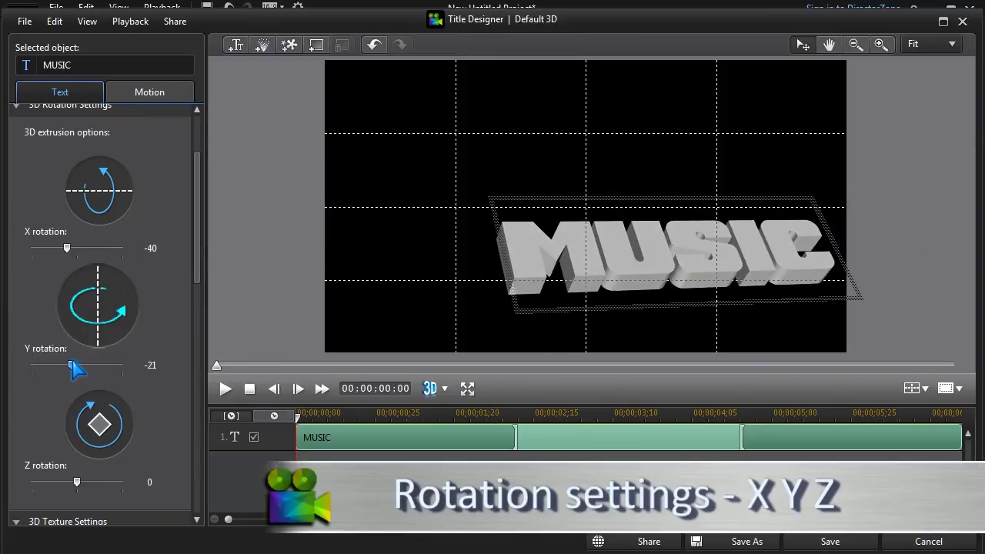
pyautogui.moveTo(76, 482); pyautogui.dragTo(77, 482)
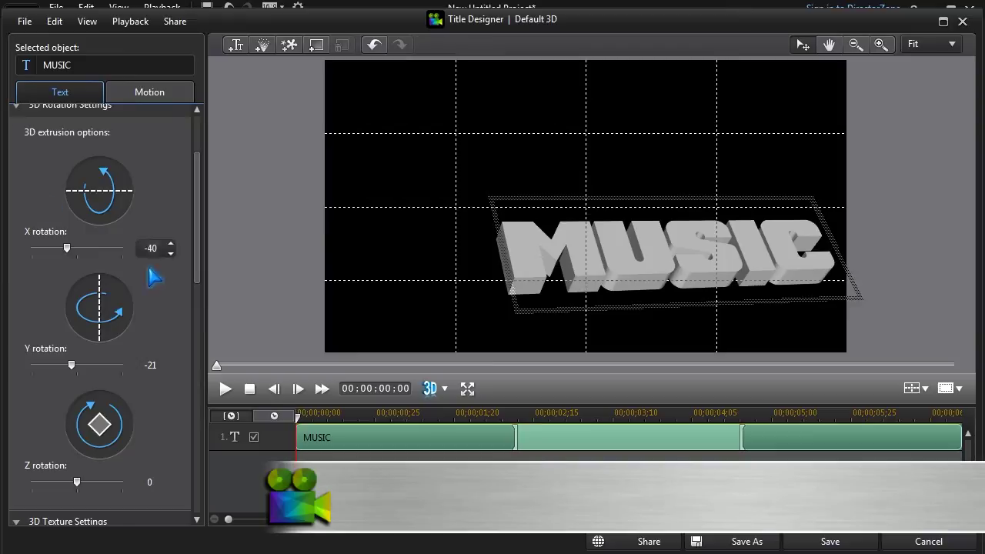
pyautogui.scroll(1, 198, 274)
pyautogui.scroll(2, 198, 275)
# - Preview the speckled and brushed silver 3D textures on MUSIC
pyautogui.click(17, 185)
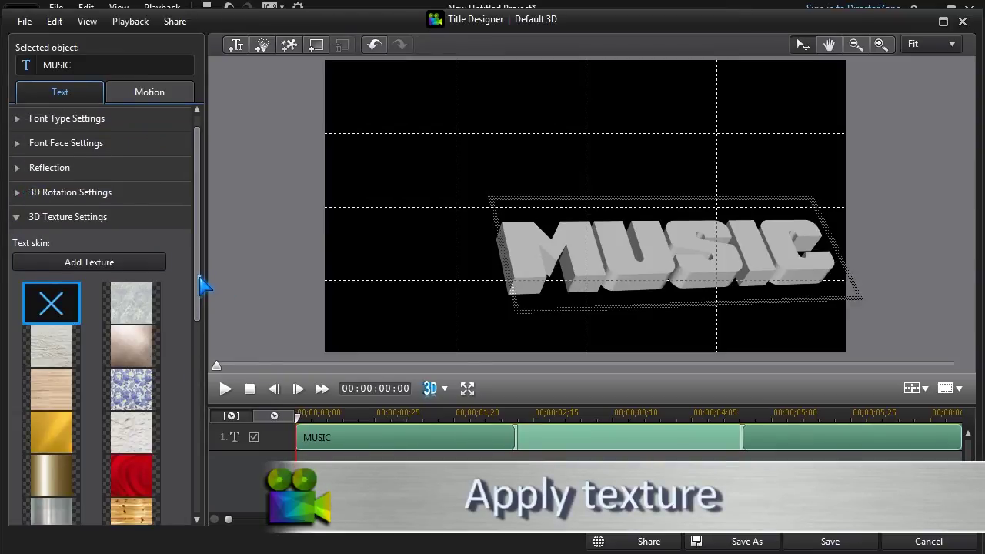
pyautogui.moveTo(202, 281); pyautogui.dragTo(202, 325)
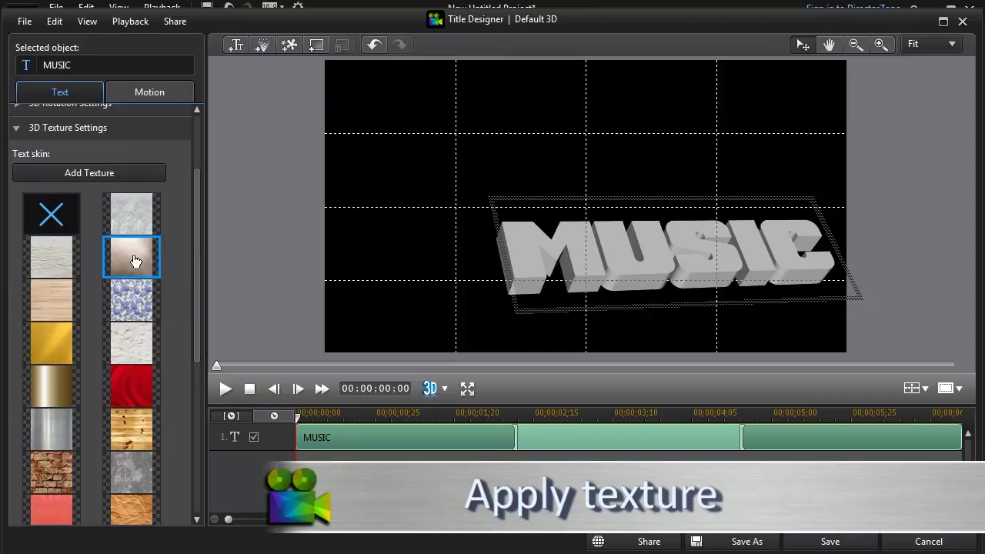
pyautogui.click(134, 261)
pyautogui.click(51, 429)
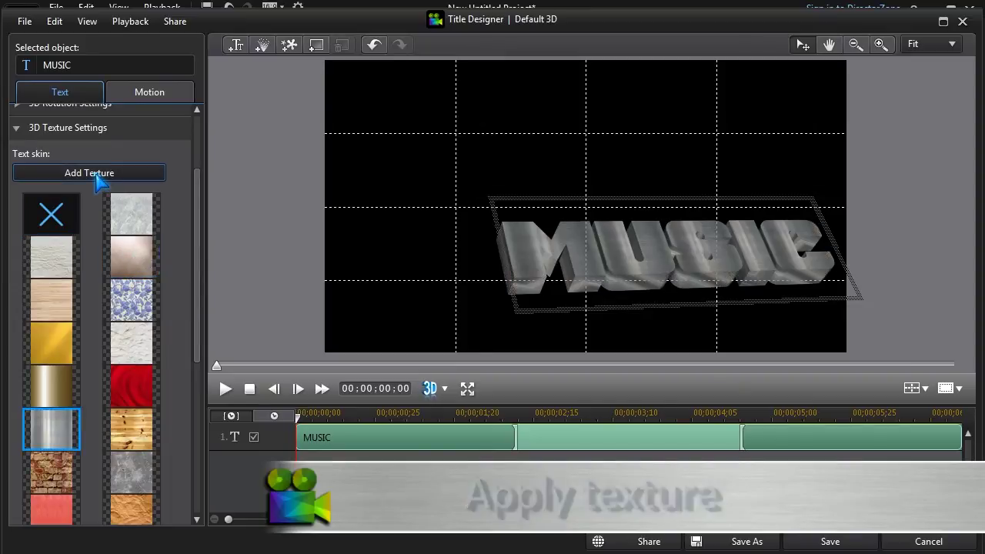
# - Import rock_light.jpg, apply it to MUSIC, and move the title toward frame centre
pyautogui.click(96, 174)
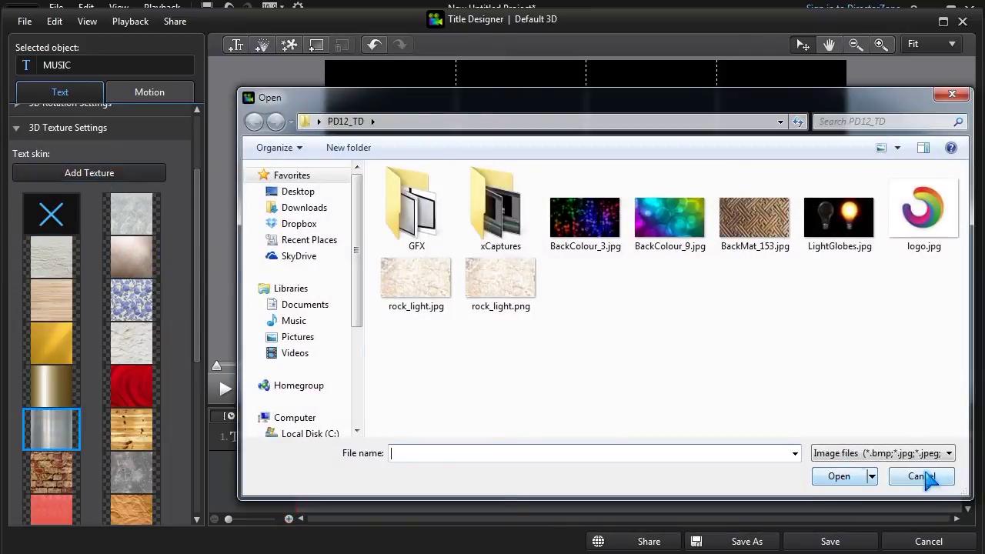
pyautogui.doubleClick(410, 291)
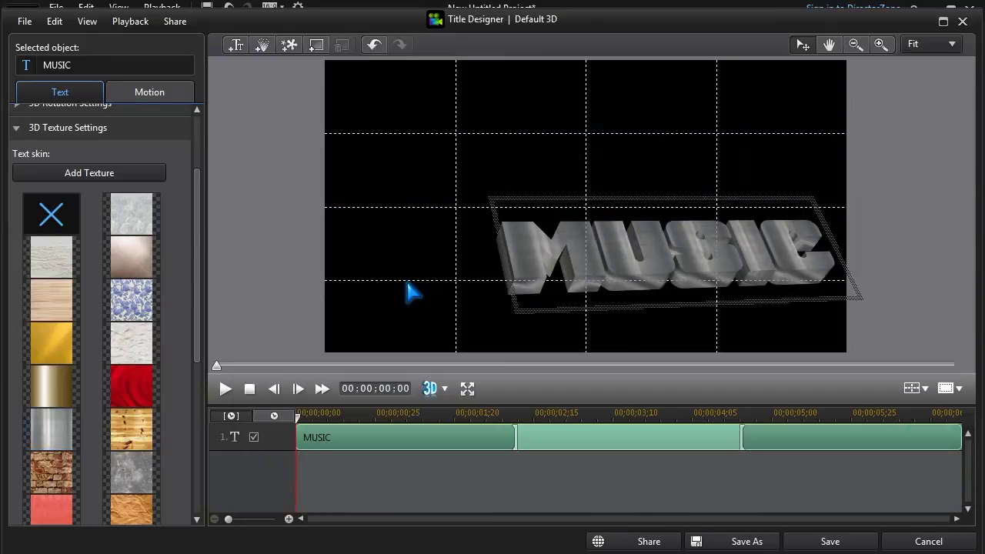
pyautogui.moveTo(197, 352); pyautogui.dragTo(198, 516)
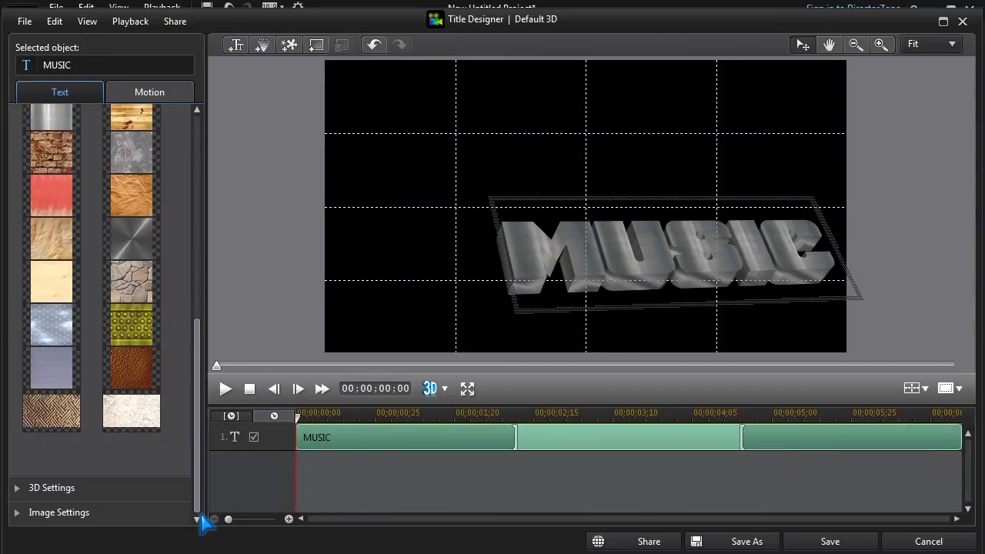
pyautogui.click(124, 420)
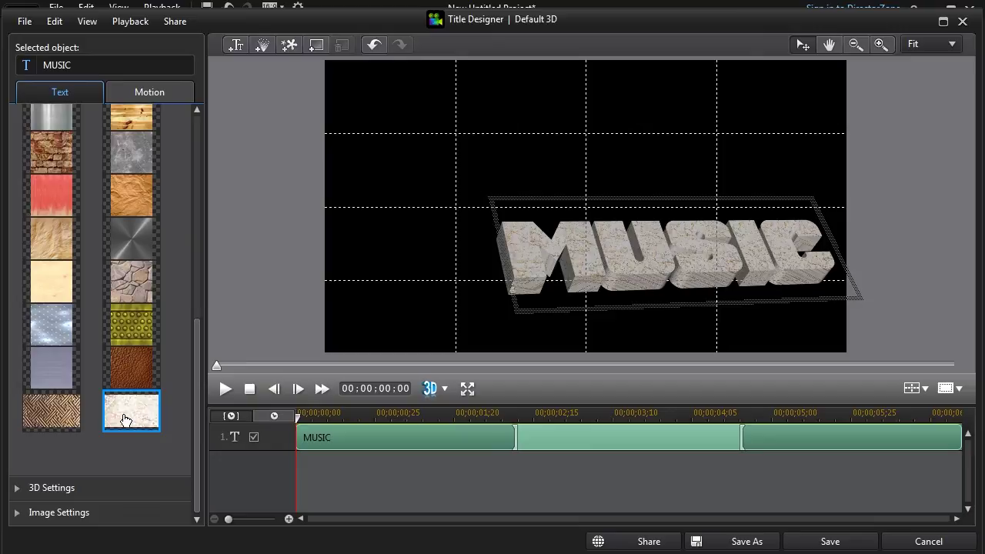
pyautogui.moveTo(576, 200)
pyautogui.mouseDown()
pyautogui.moveTo(504, 148)
pyautogui.moveTo(505, 139)
pyautogui.mouseUp()
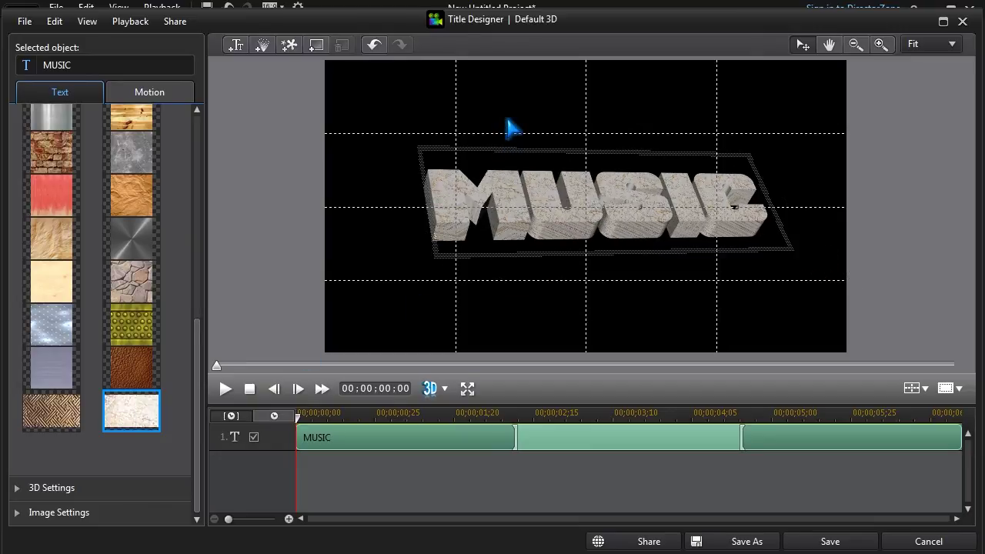
pyautogui.click(164, 89)
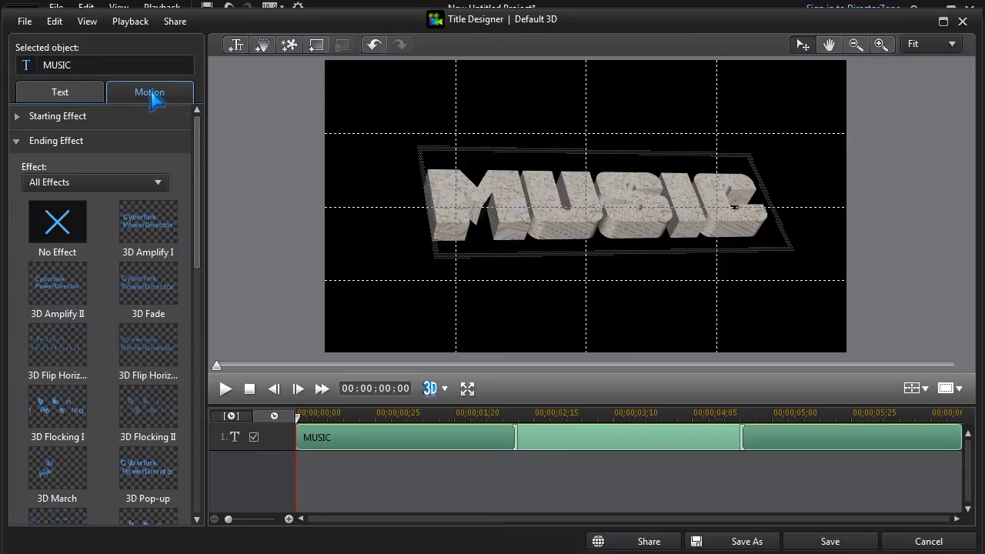
# - Set MUSIC's ending effect to 3D Zoom and shorten its opening and ending effect durations
pyautogui.scroll(-10, 189, 323)
pyautogui.click(147, 423)
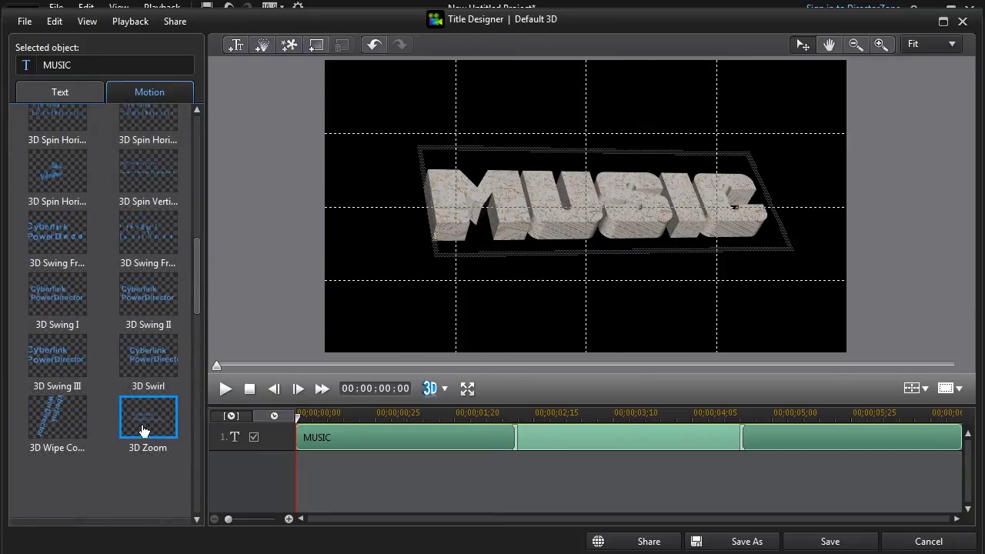
pyautogui.moveTo(514, 437); pyautogui.dragTo(401, 437)
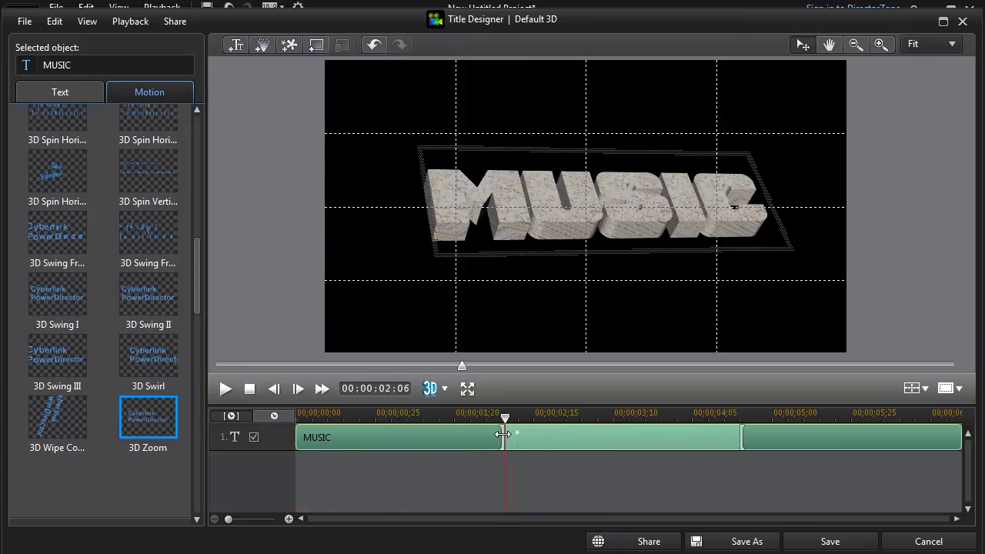
pyautogui.moveTo(742, 437); pyautogui.dragTo(870, 437)
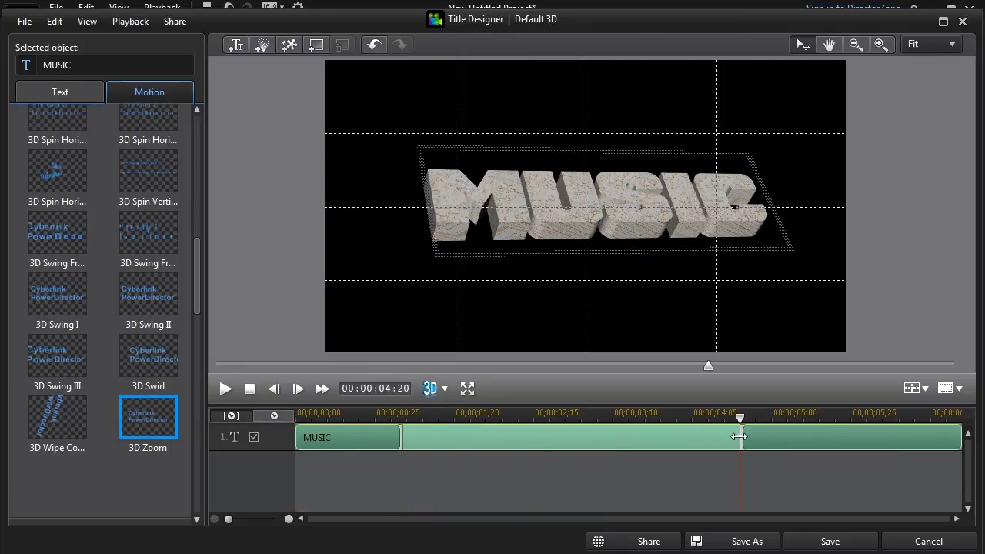